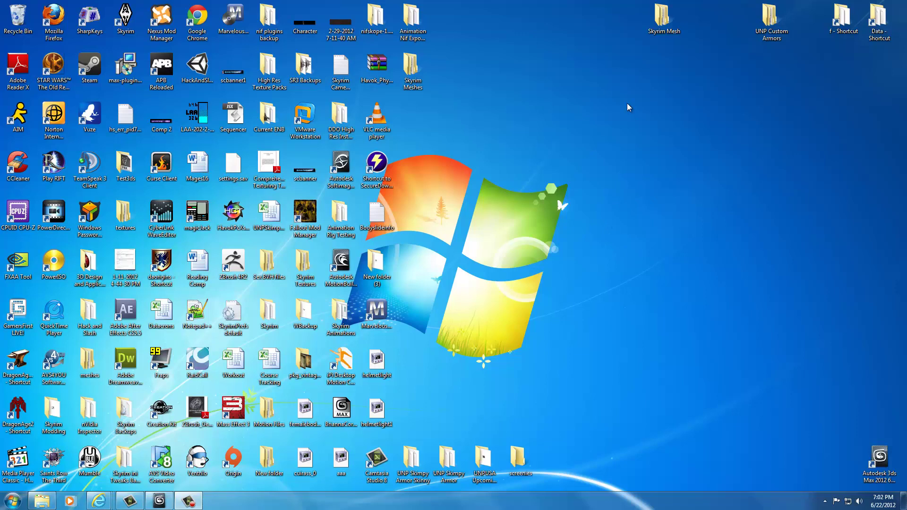
- Navigate from Skyrim Mesh into its meshes and then armor folders
double_click(664, 26)
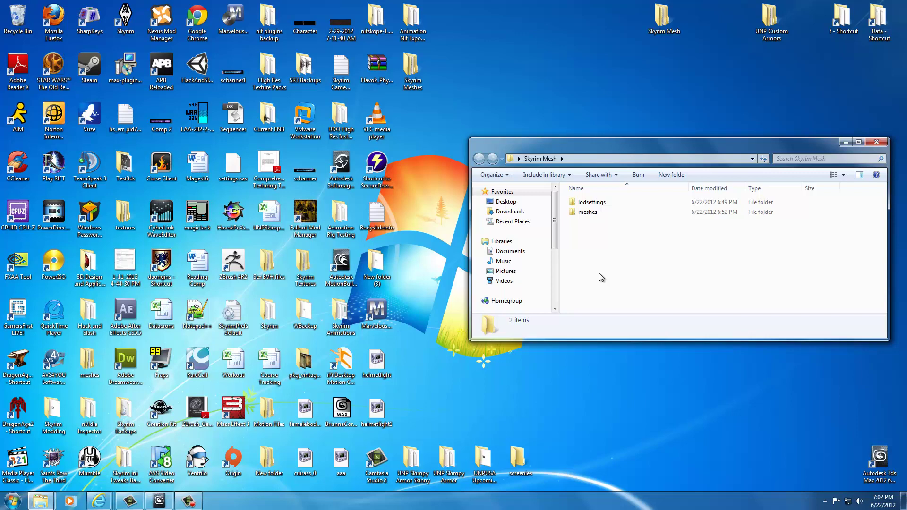
double_click(588, 213)
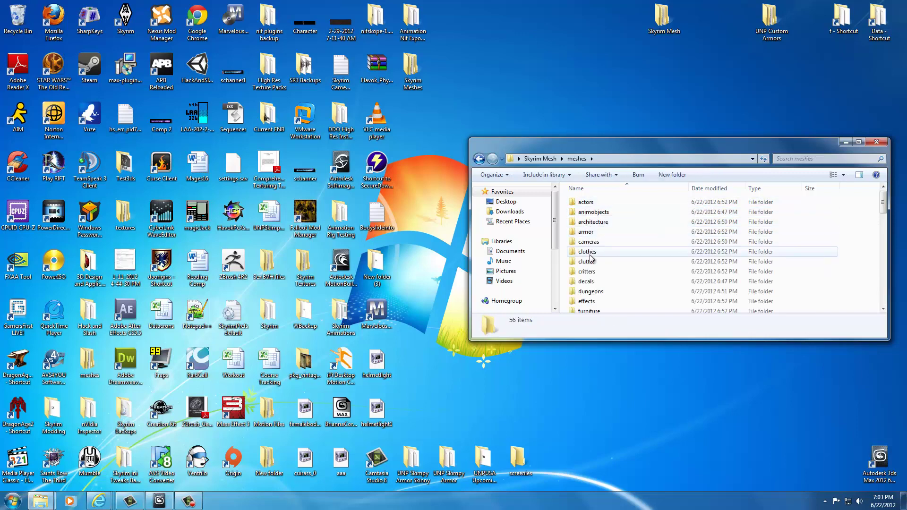
scroll(591, 257, "down", 5)
scroll(589, 257, "down", 2)
scroll(590, 259, "up", 6)
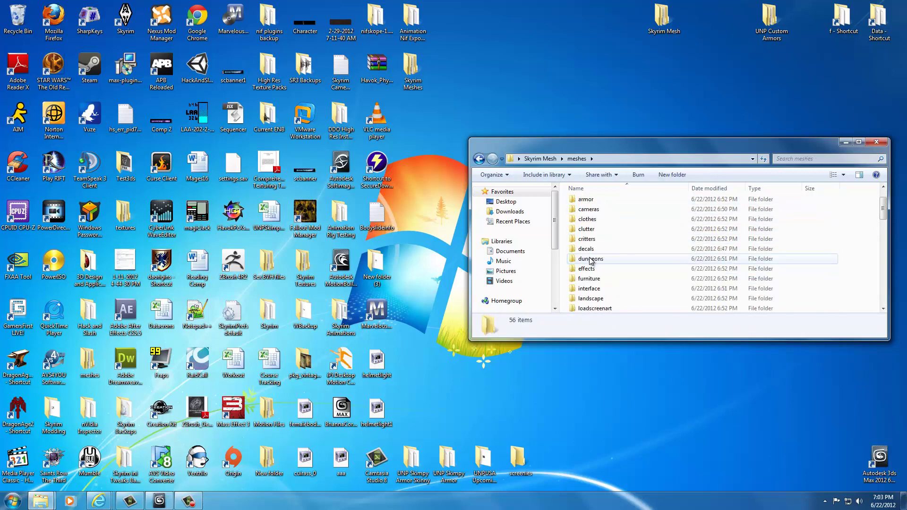
scroll(590, 262, "up", 3)
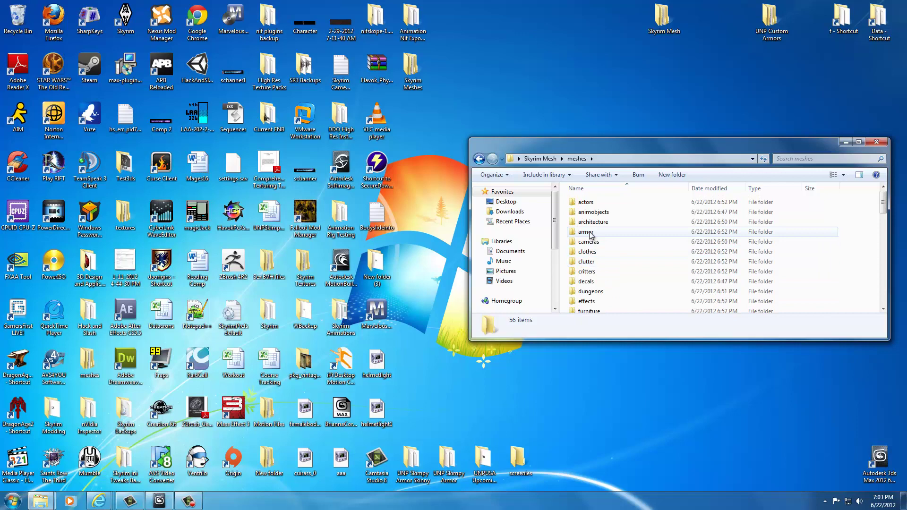
double_click(589, 235)
scroll(591, 244, "down", 3)
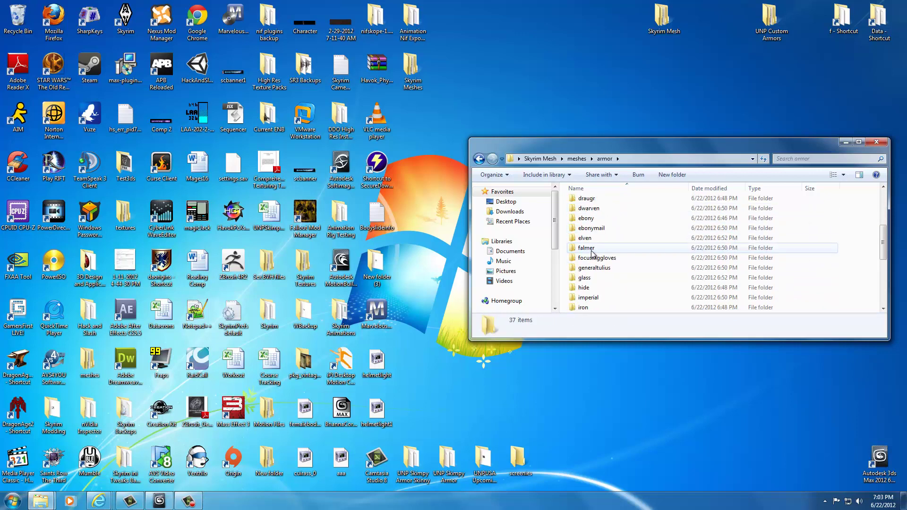
scroll(592, 253, "up", 3)
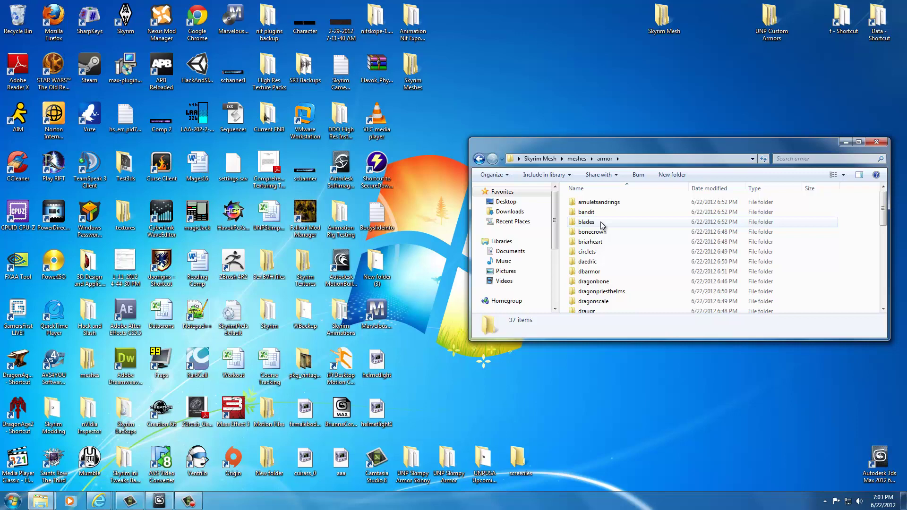
scroll(600, 222, "down", 3)
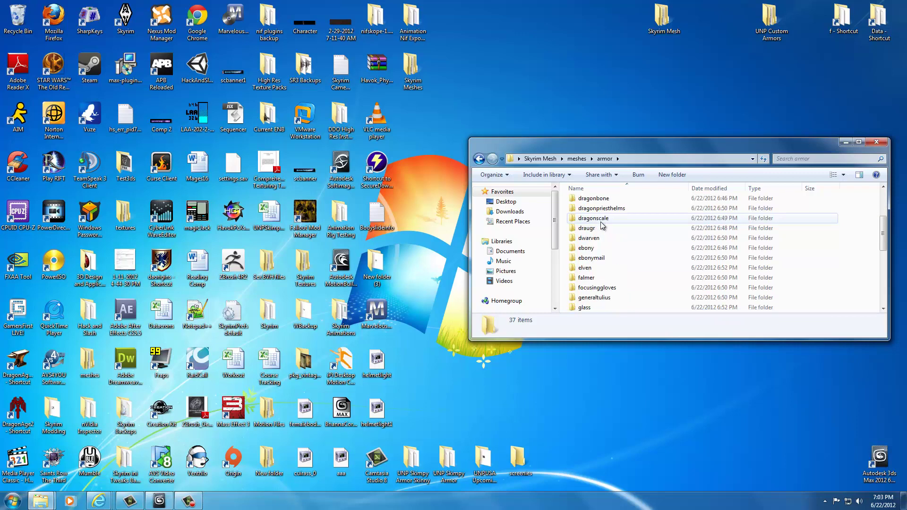
scroll(600, 221, "down", 3)
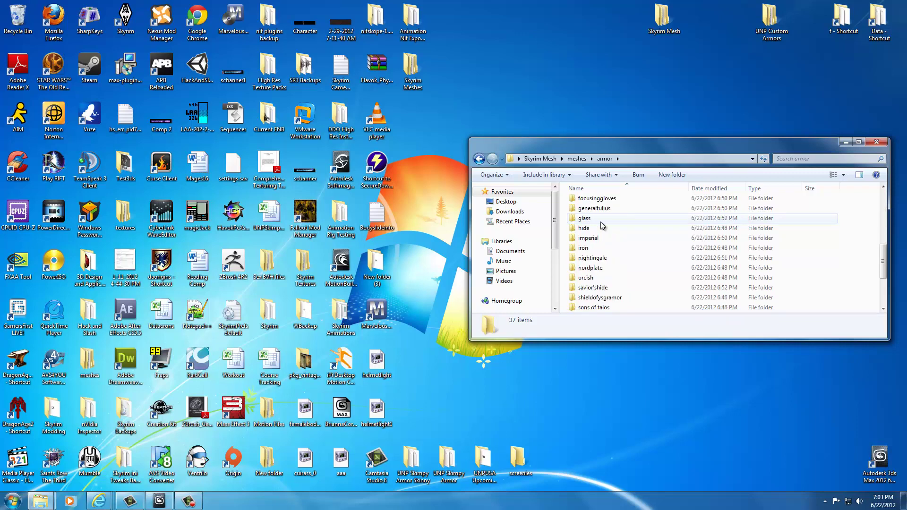
scroll(601, 222, "up", 5)
scroll(598, 206, "down", 5)
scroll(598, 211, "down", 2)
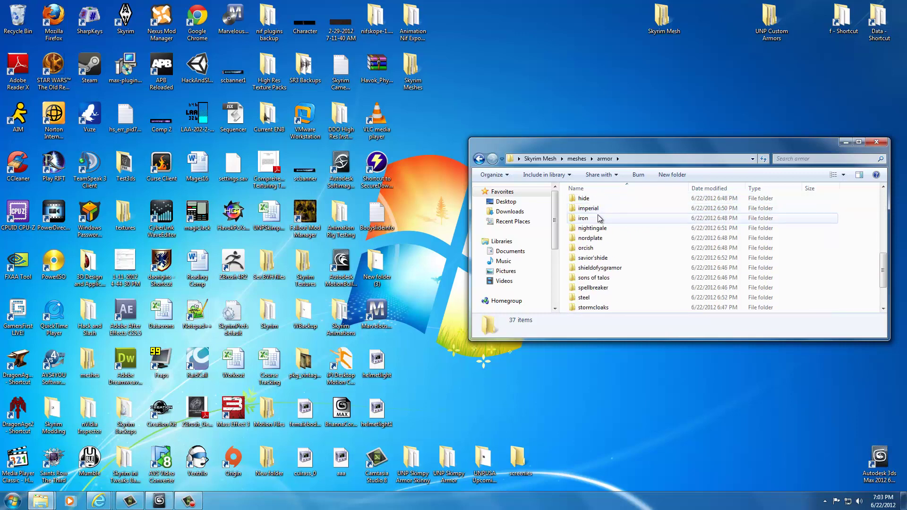
scroll(599, 226, "down", 2)
scroll(599, 247, "up", 3)
scroll(599, 247, "up", 2)
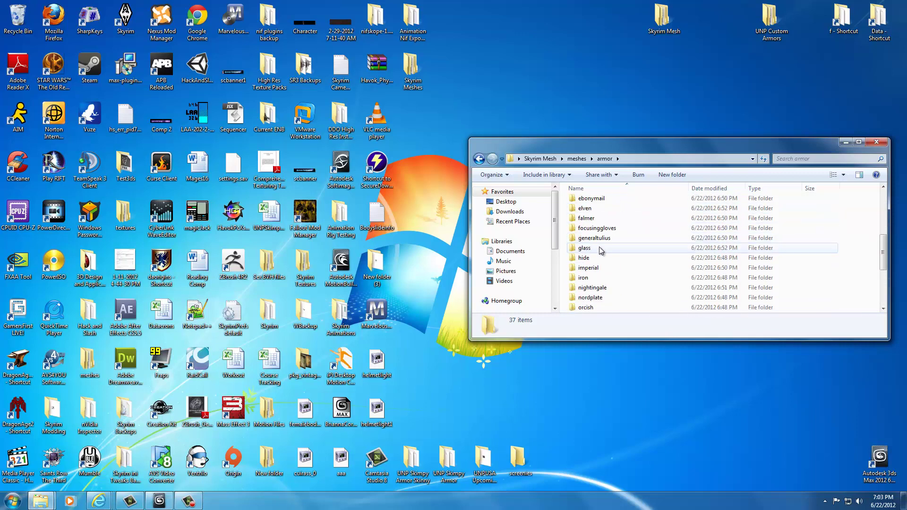
scroll(599, 247, "down", 3)
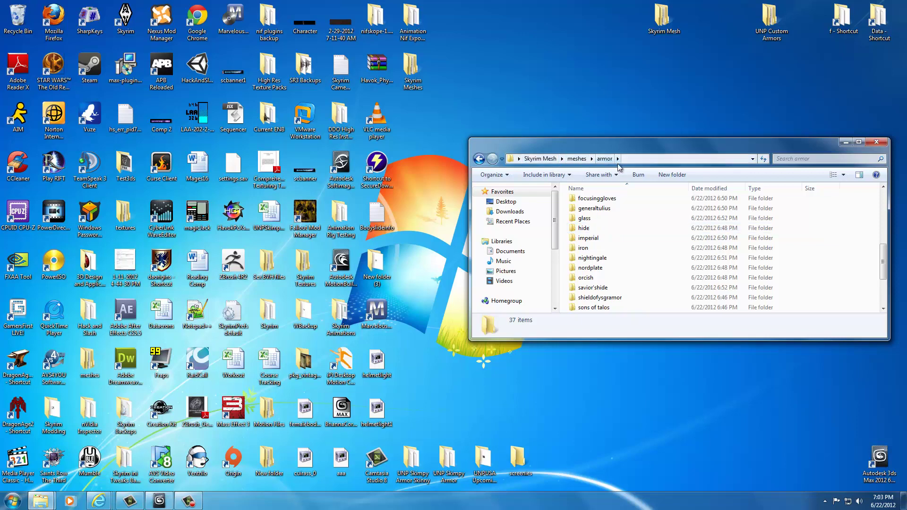
- Open hide\f, select cuirasslight_0 and cuirasslight_1, then close the Skyrim Mesh window
double_click(584, 228)
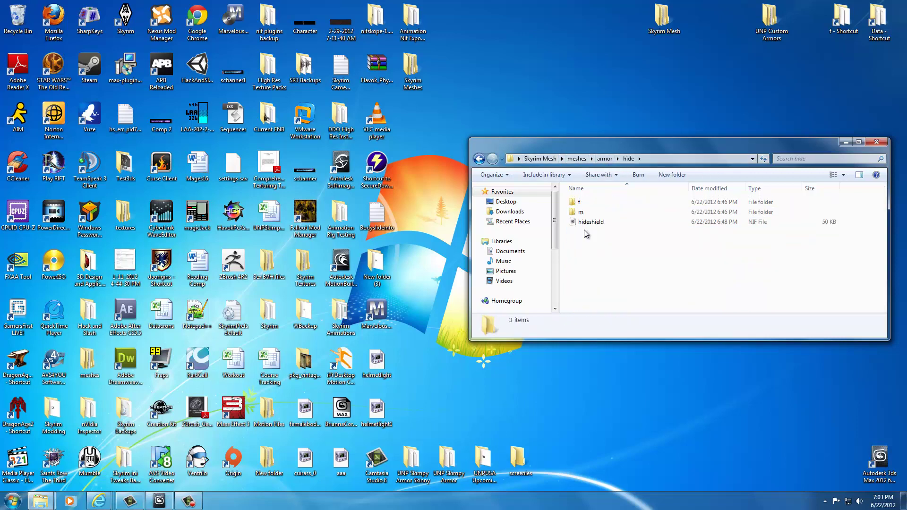
double_click(579, 202)
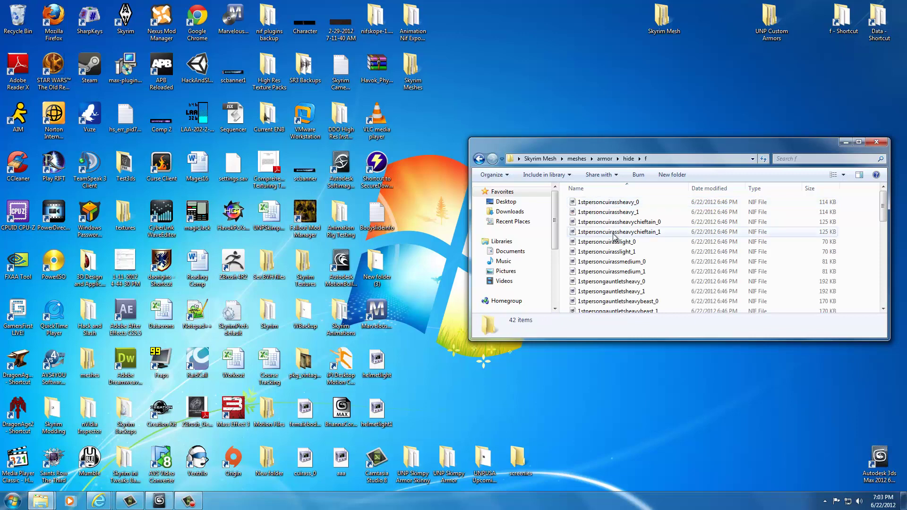
scroll(616, 236, "down", 5)
scroll(616, 239, "up", 1)
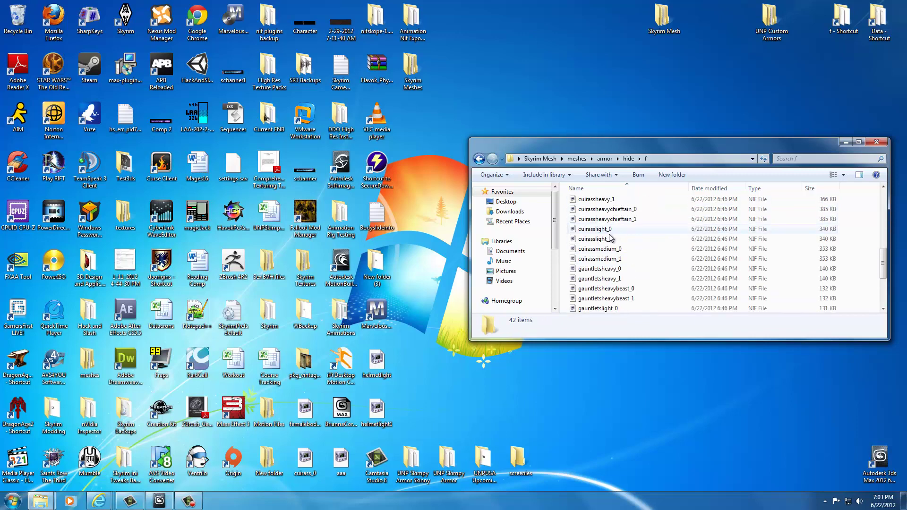
left_click(607, 230)
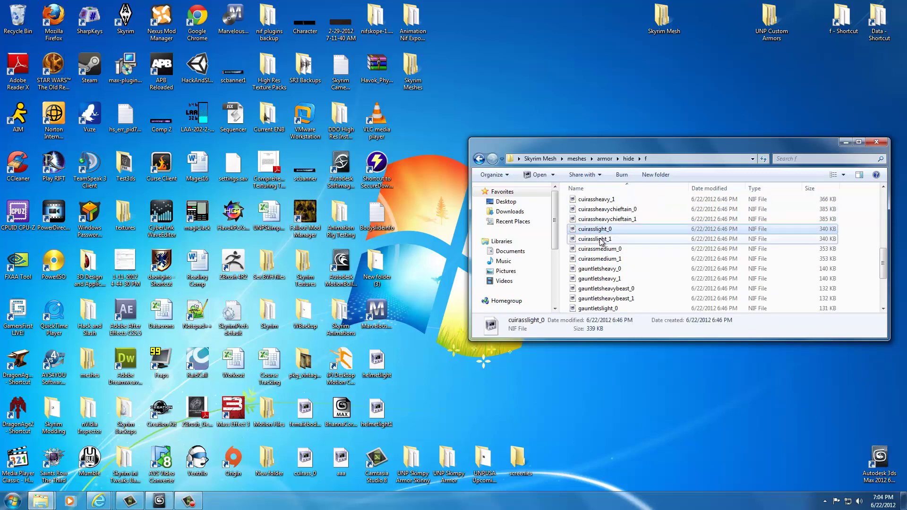
left_click(603, 241, "ctrl")
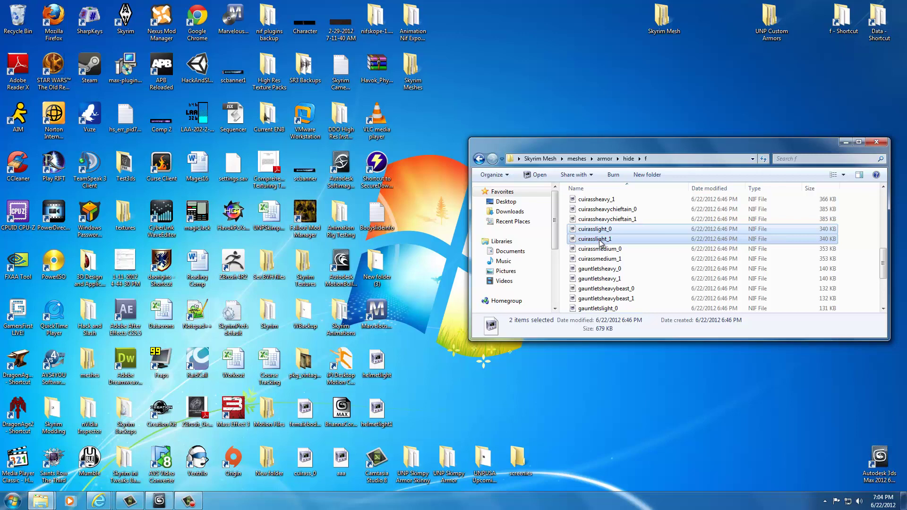
left_click(877, 143)
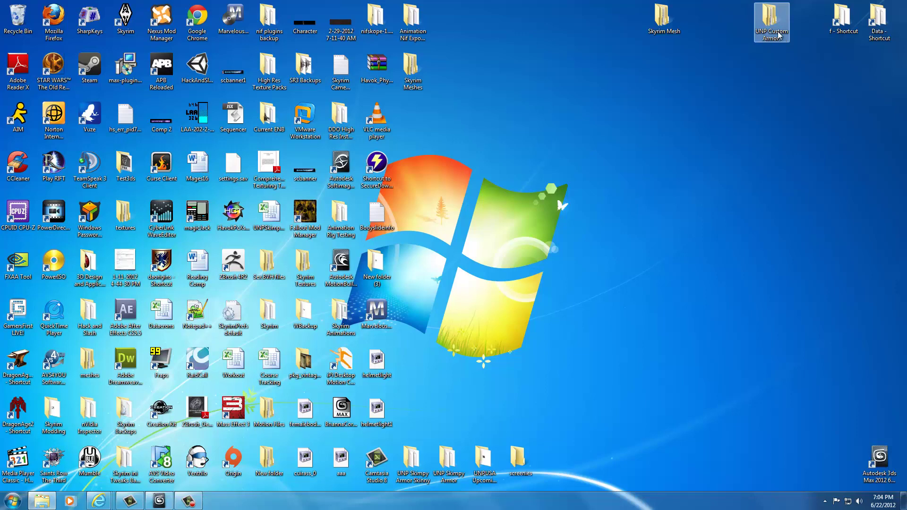
- Navigate UNP Custom Armors through data, meshes, armor and hide into f
double_click(779, 32)
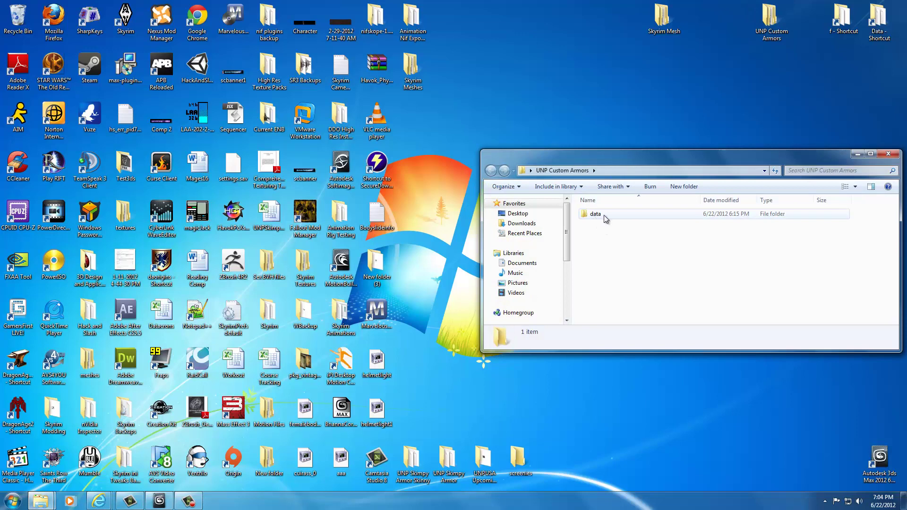
double_click(605, 215)
double_click(609, 218)
double_click(605, 219)
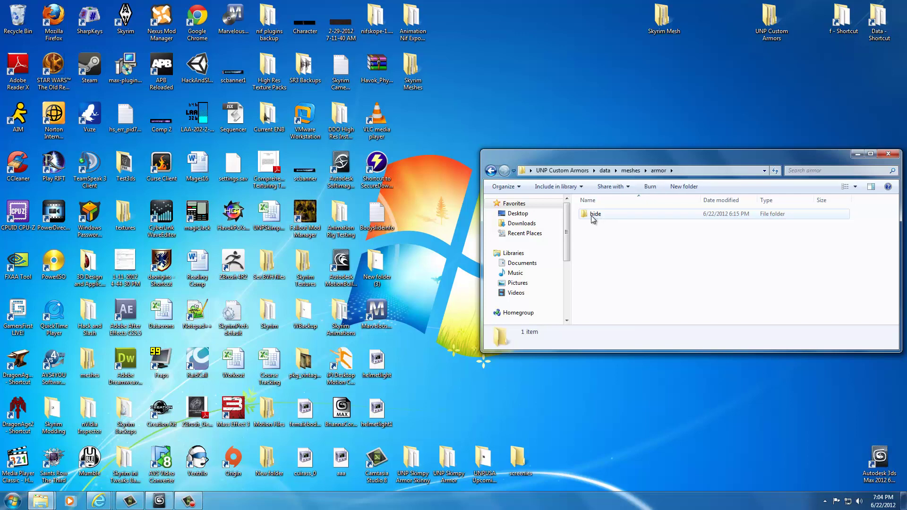
double_click(595, 215)
double_click(592, 215)
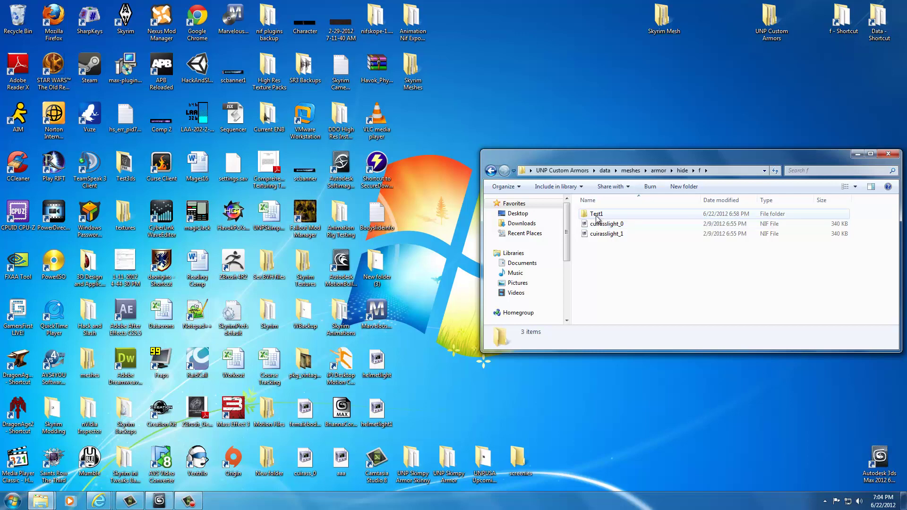
- Check Test1, return to f, and compare details of cuirasslight_0 and cuirasslight_1
double_click(598, 214)
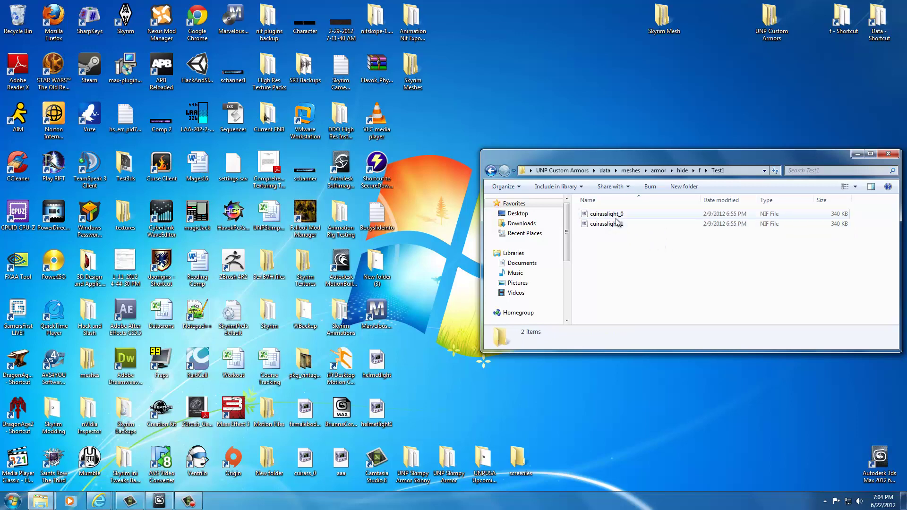
left_click(699, 170)
left_click(607, 224)
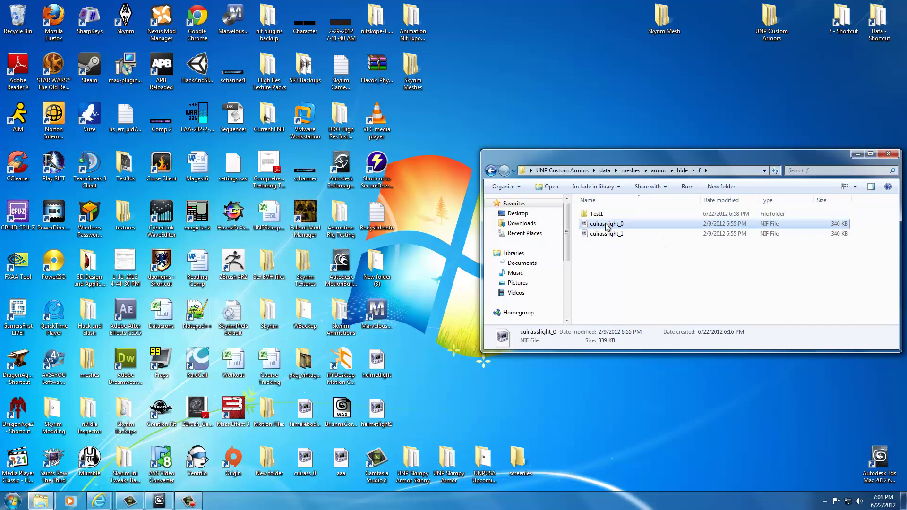
left_click(606, 234)
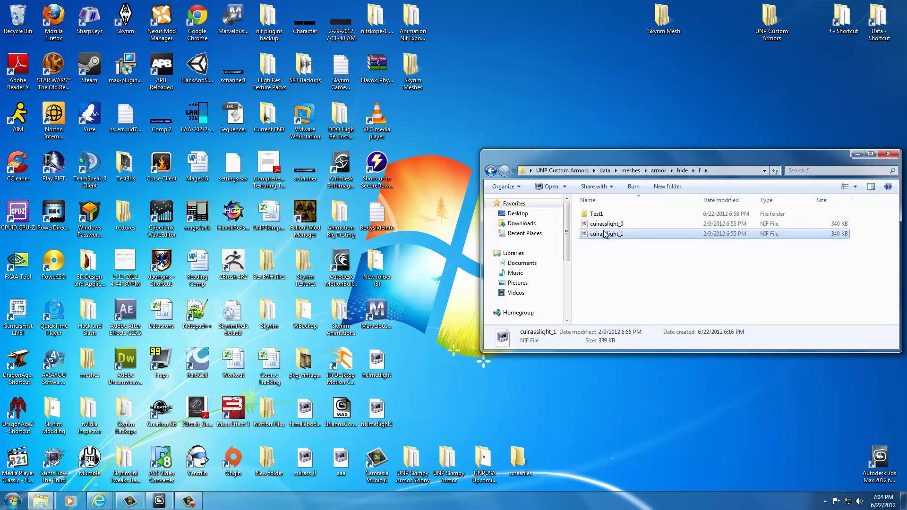
left_click(607, 224)
left_click(607, 224)
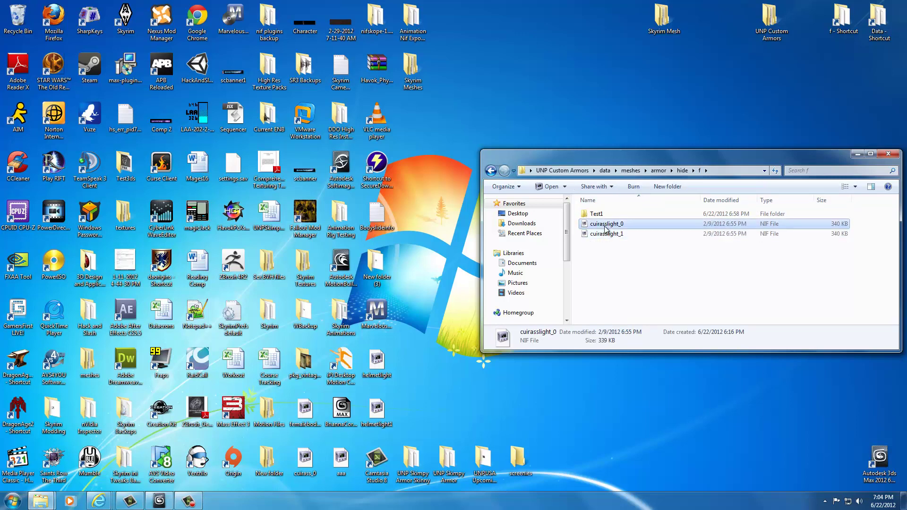
left_click(605, 235)
left_click(606, 235)
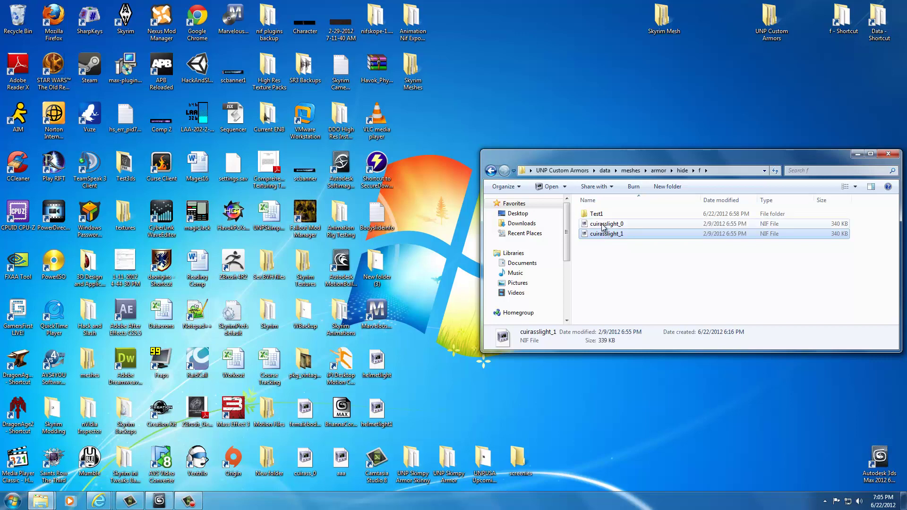
- Revisit Test1, go back to f, and close the UNP Custom Armors window
double_click(597, 214)
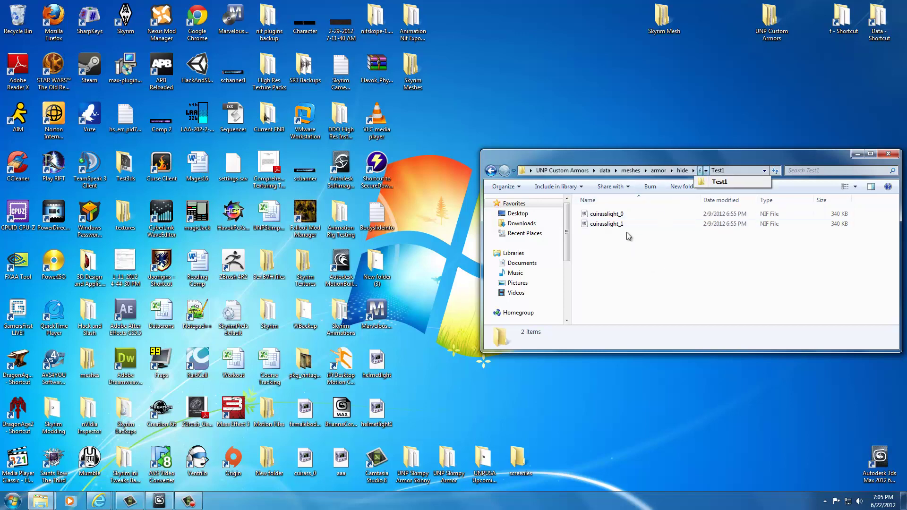
left_click(700, 171)
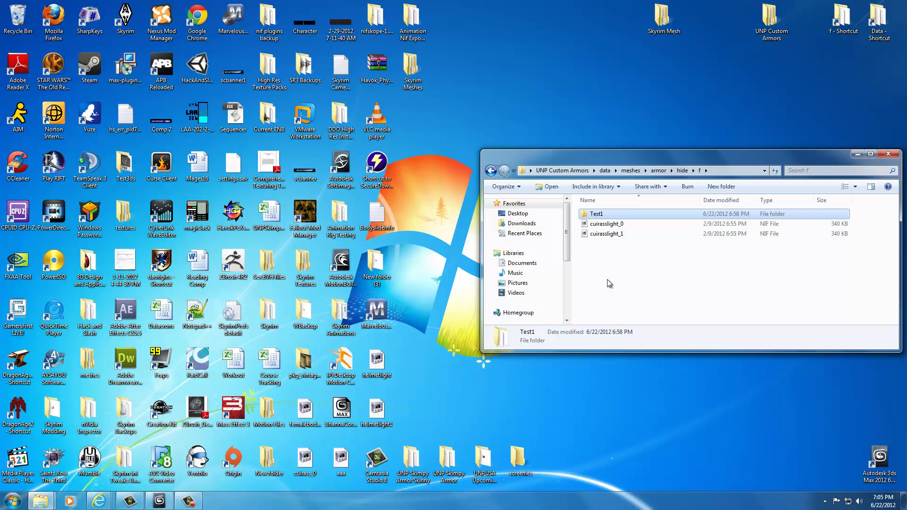
left_click(887, 155)
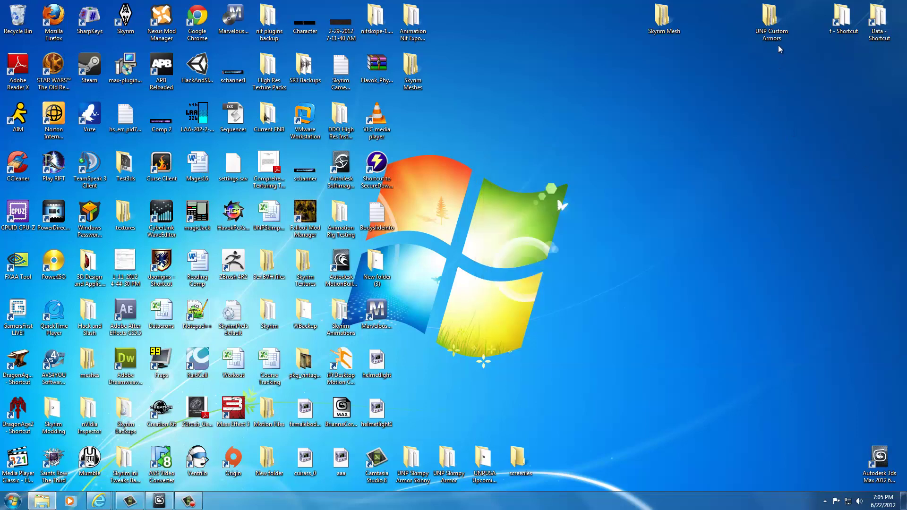
double_click(771, 21)
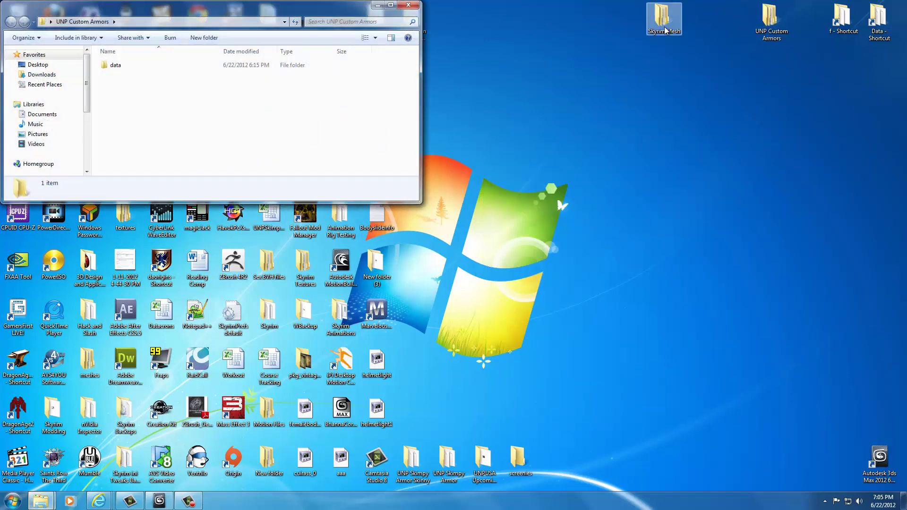
left_click_drag(337, 11, 773, 119)
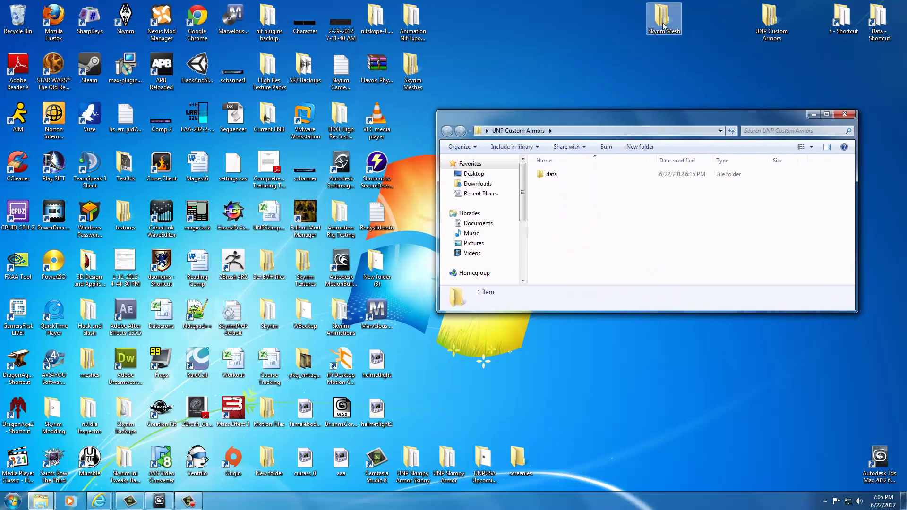
double_click(665, 26)
mouse_move(608, 127)
left_mouse_down()
mouse_move(170, 134)
mouse_move(181, 133)
left_mouse_up()
left_click_drag(557, 120, 584, 135)
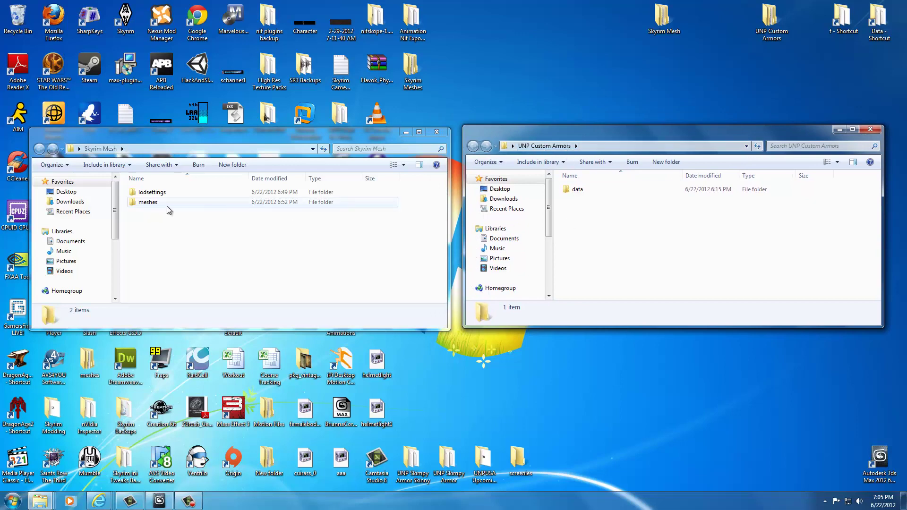
double_click(148, 202)
left_click(578, 189)
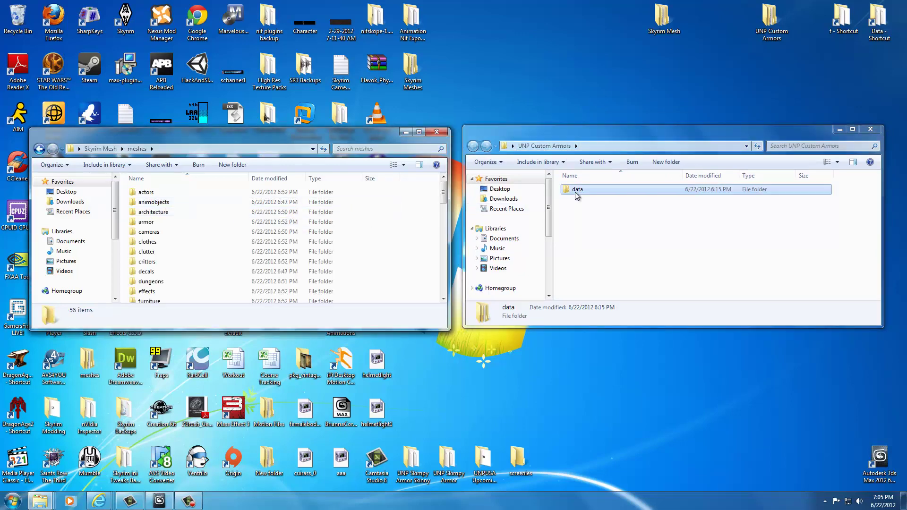
double_click(575, 192)
double_click(575, 193)
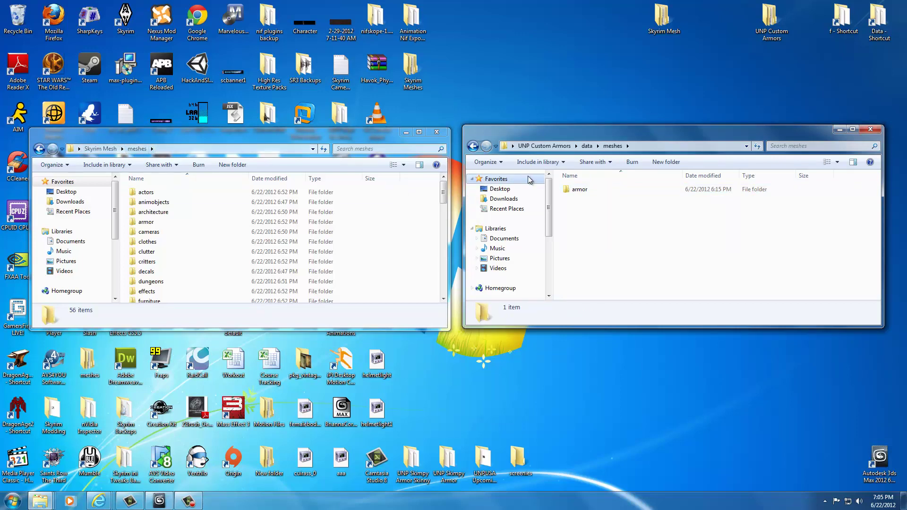
double_click(580, 190)
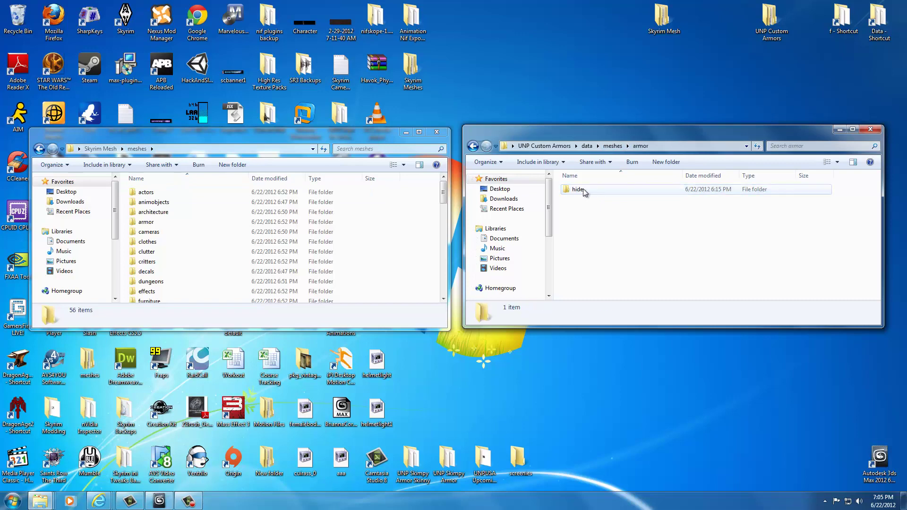
left_click(150, 223)
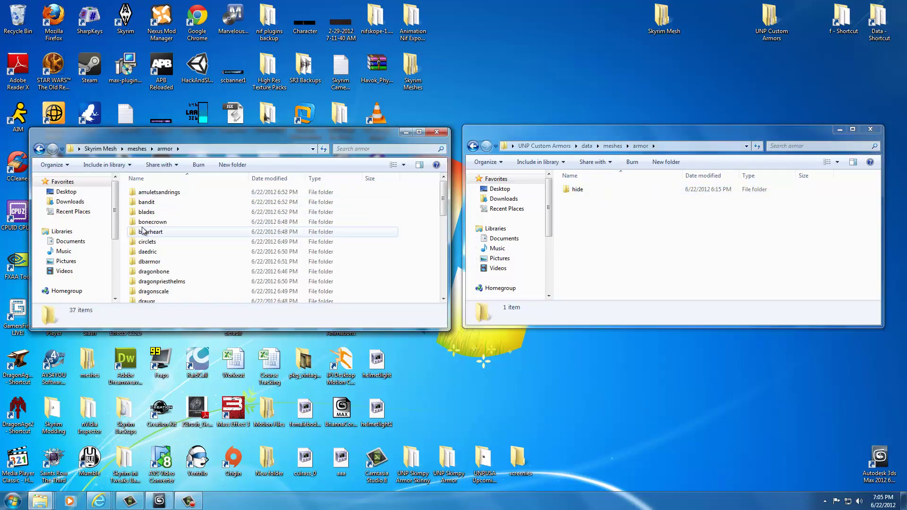
double_click(581, 190)
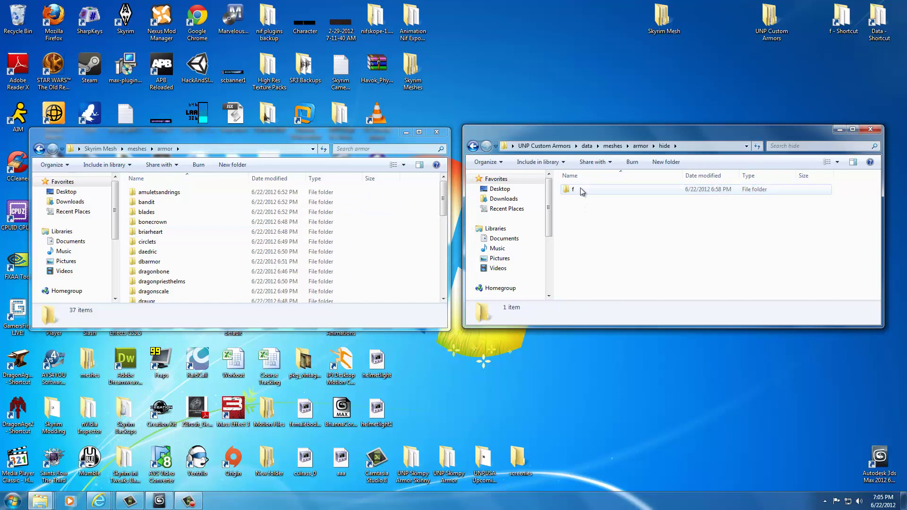
left_click(154, 271)
scroll(154, 275, "down", 4)
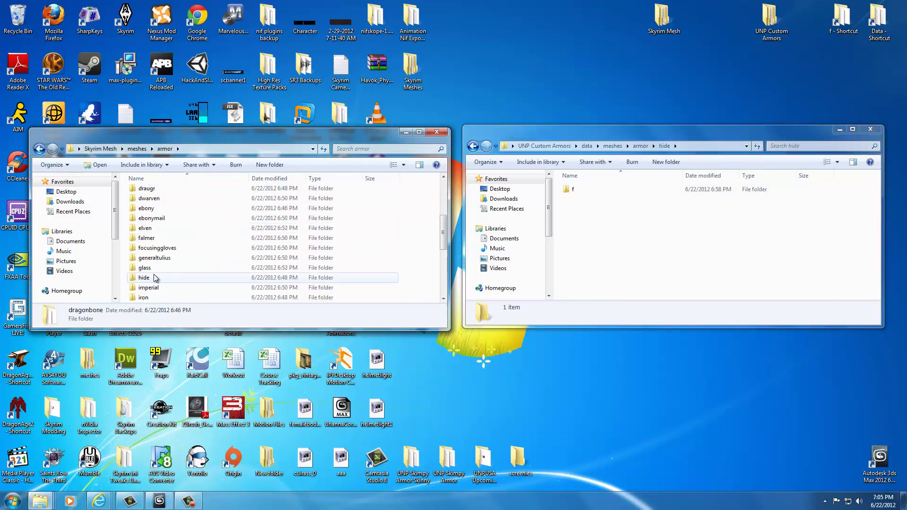
double_click(154, 277)
double_click(152, 194)
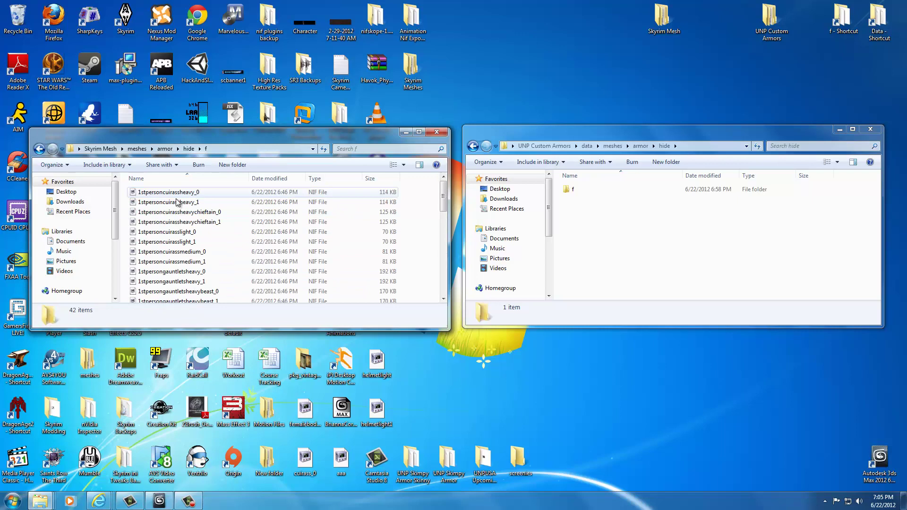
double_click(573, 189)
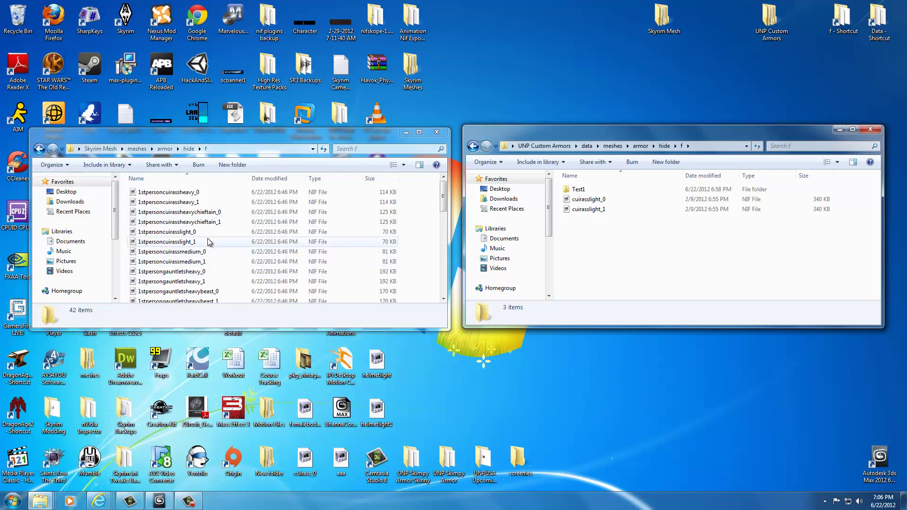
left_click(205, 273)
scroll(204, 271, "down", 3)
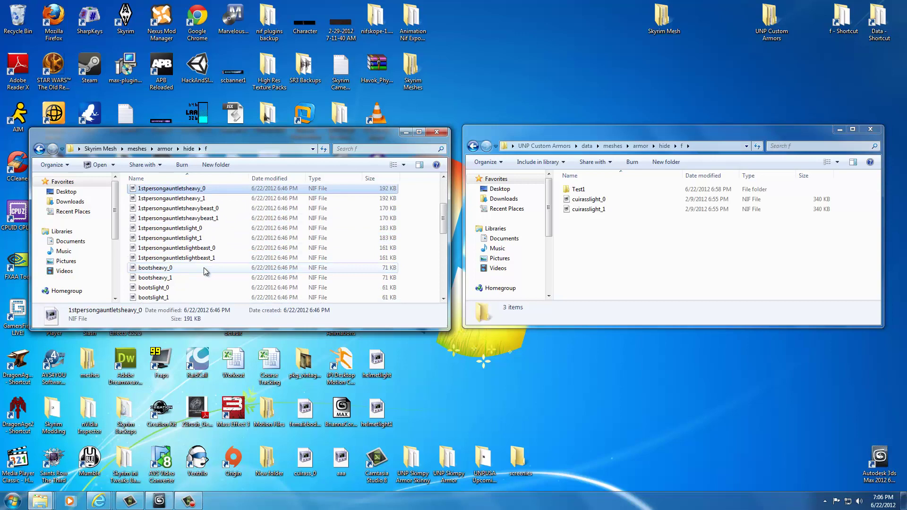
scroll(192, 273, "down", 3)
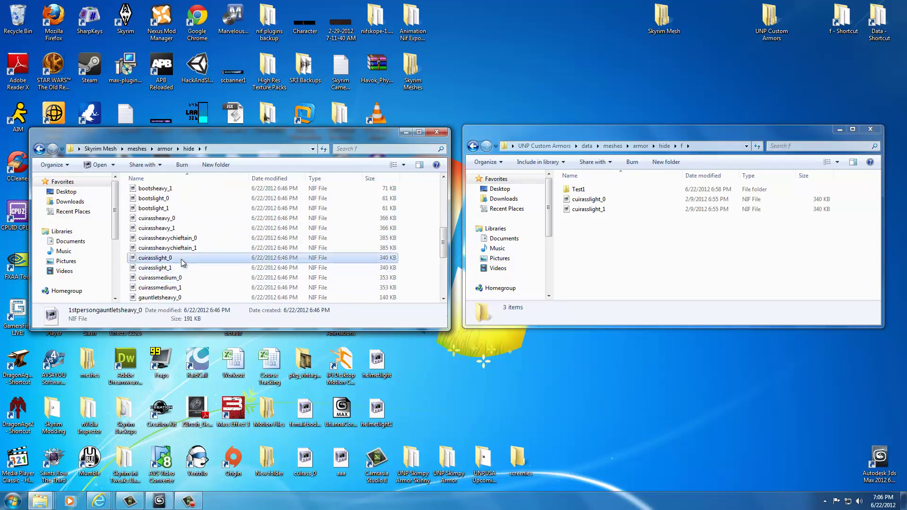
left_click(181, 268)
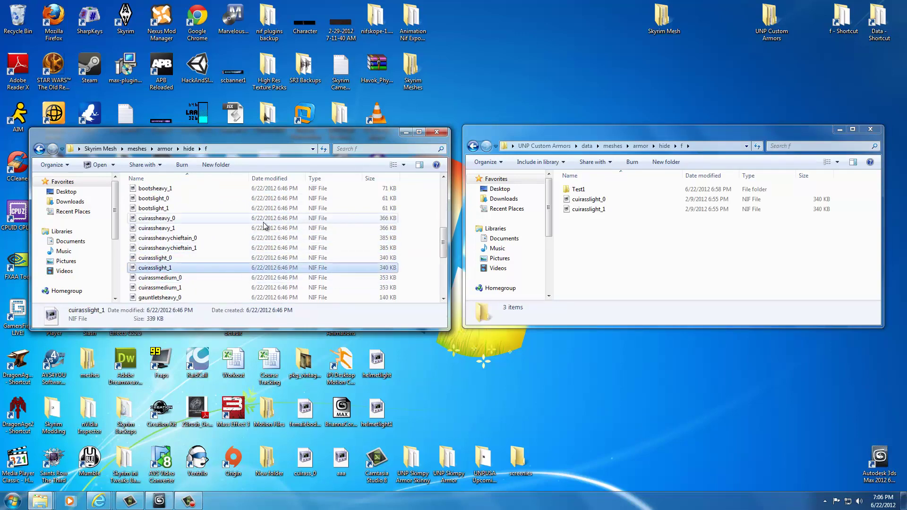
left_click(441, 133)
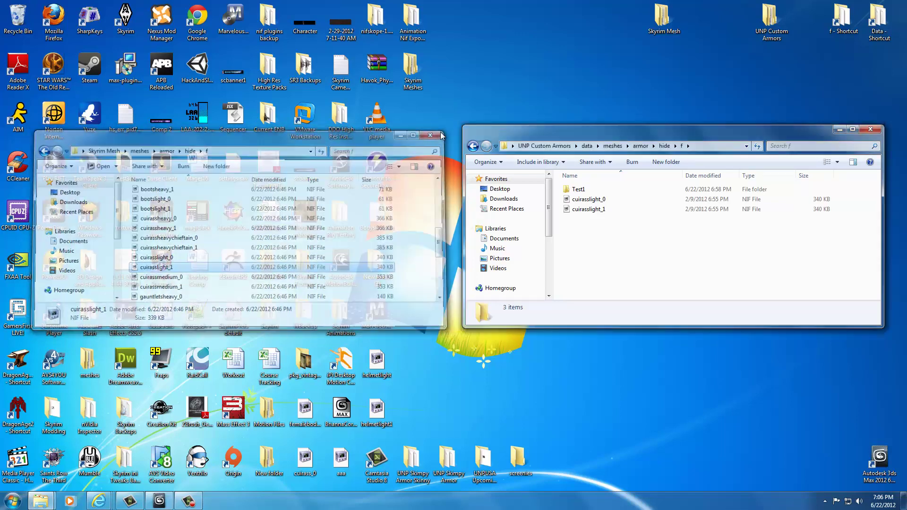
left_click(871, 130)
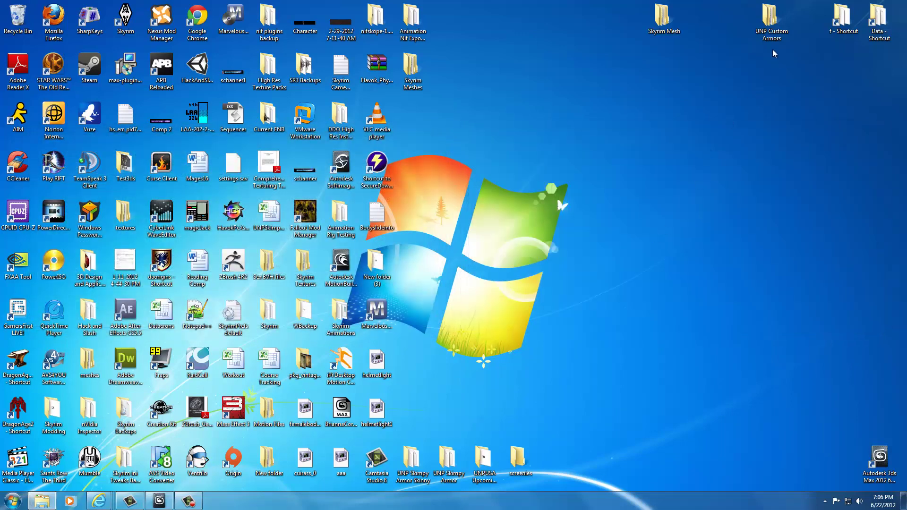
left_click(772, 20)
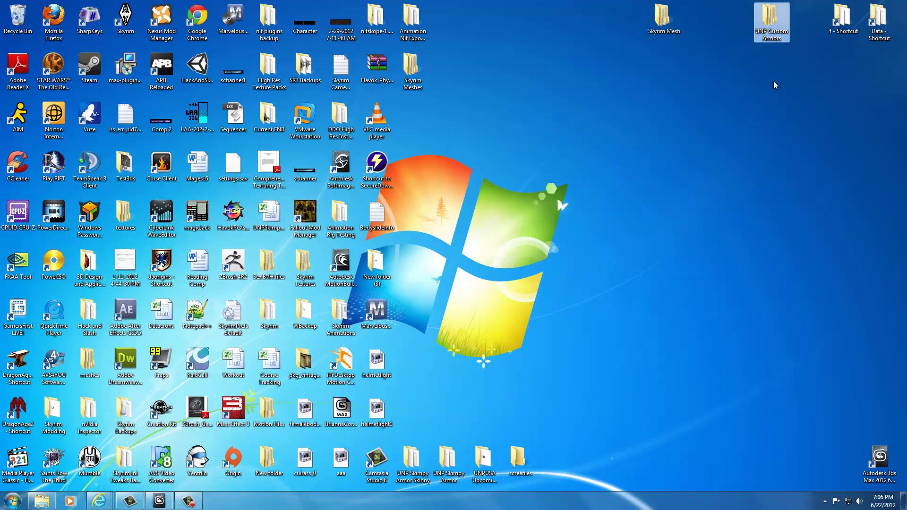
left_click(880, 22)
left_click(844, 20, "ctrl")
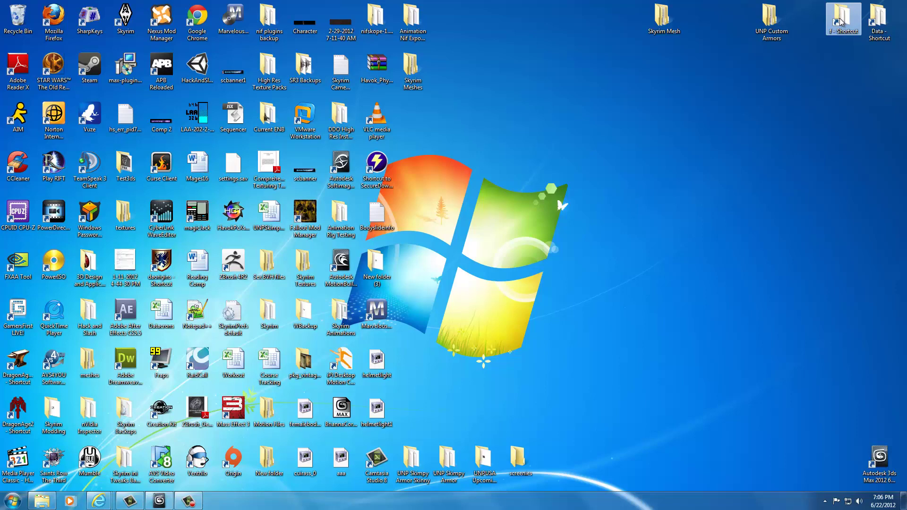
left_click(888, 26)
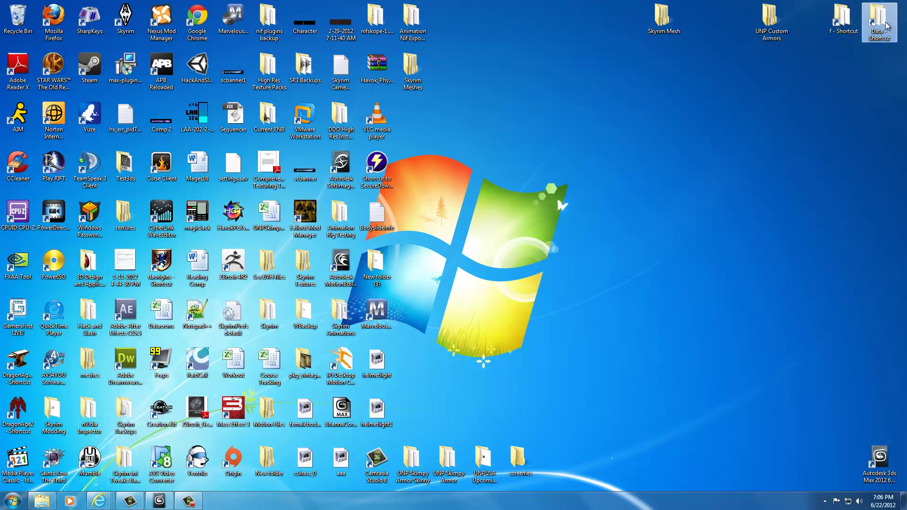
left_click(843, 26)
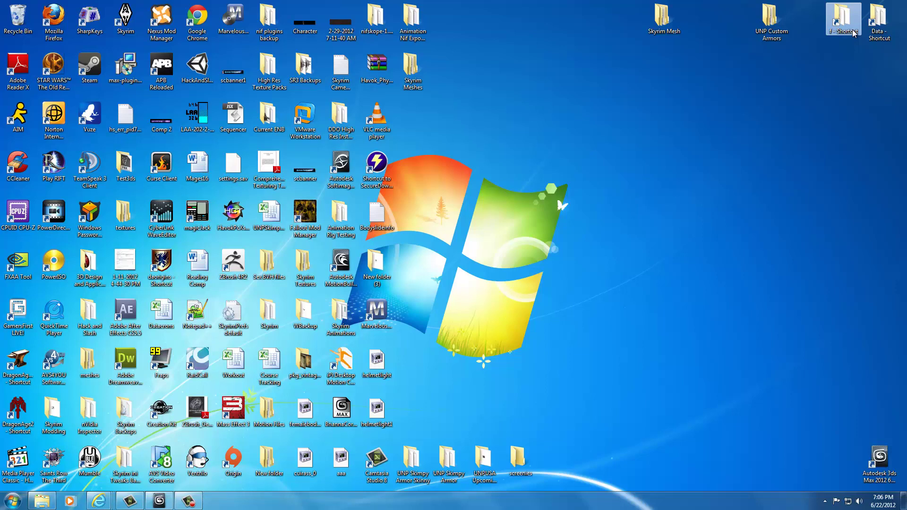
- From Start > Computer, open Local Disk (C:) and Program Files (x86)
left_click(14, 502)
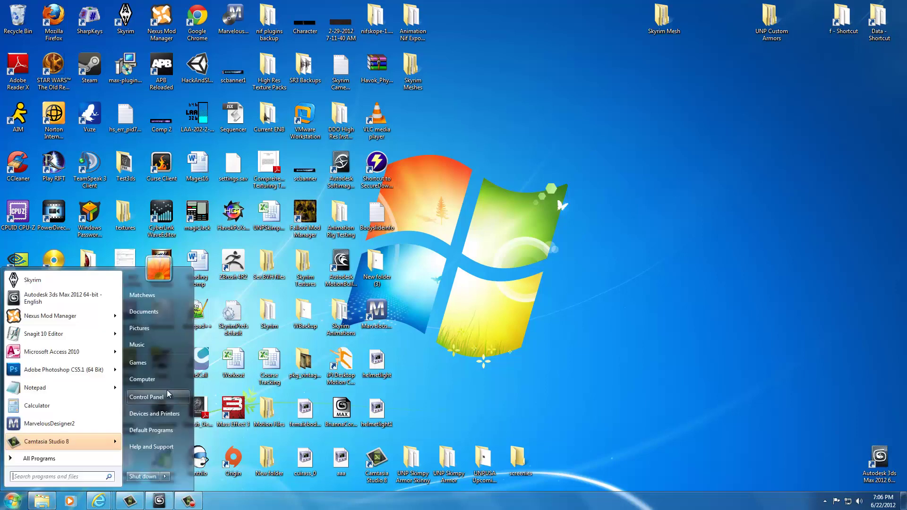
left_click(141, 379)
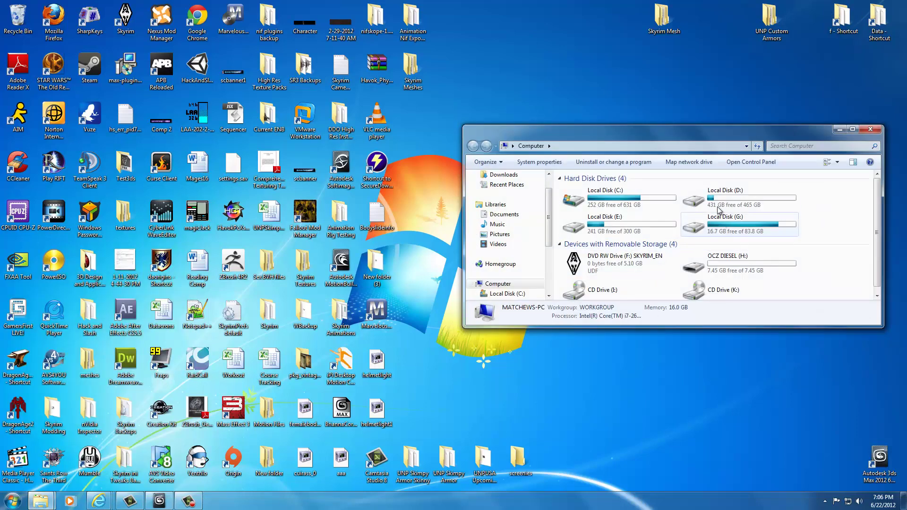
double_click(624, 199)
scroll(624, 227, "down", 3)
scroll(609, 248, "down", 3)
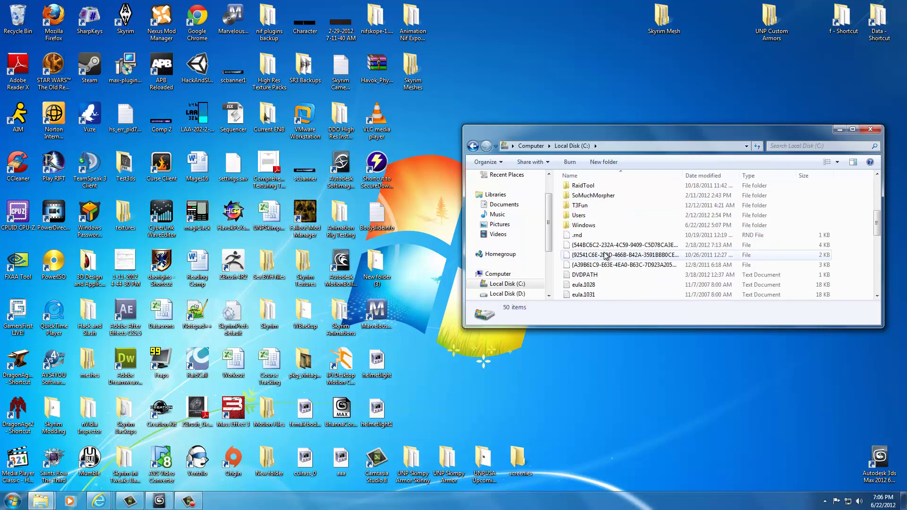
scroll(606, 249, "up", 3)
double_click(599, 224)
scroll(598, 222, "down", 5)
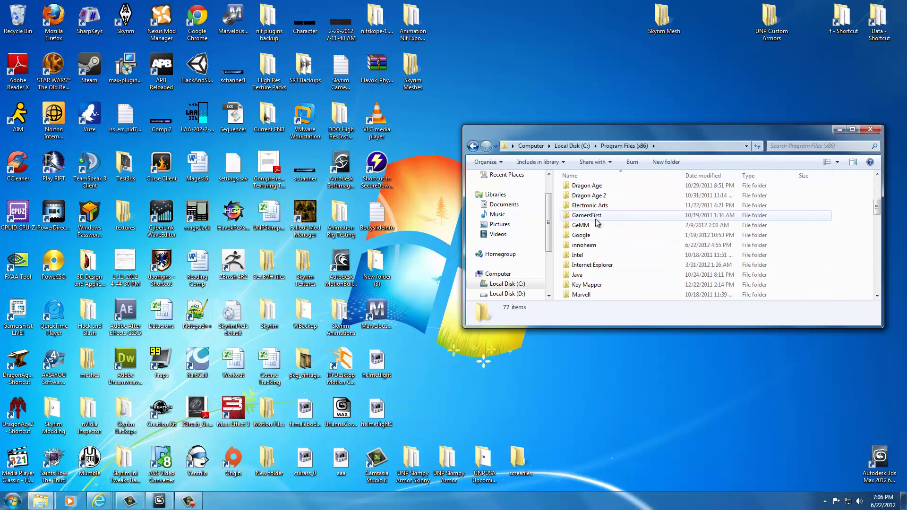
scroll(597, 224, "down", 3)
scroll(597, 223, "down", 3)
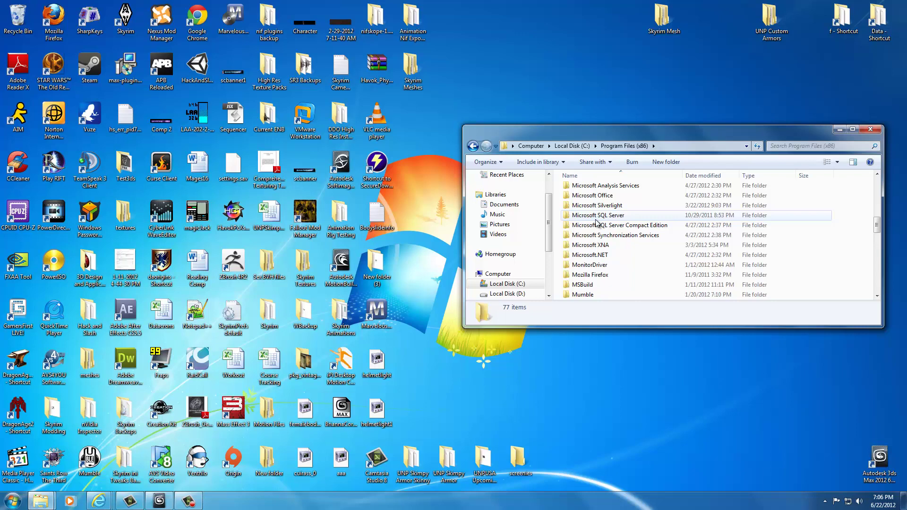
scroll(597, 224, "down", 3)
scroll(597, 224, "down", 3)
scroll(596, 223, "down", 2)
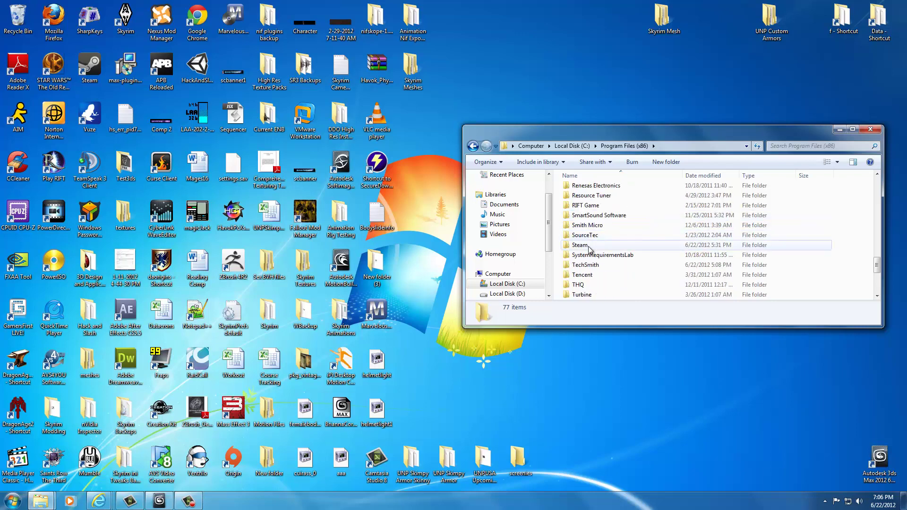
- Go through Steam, SteamApps and common into the skyrim folder
double_click(589, 248)
scroll(588, 245, "down", 3)
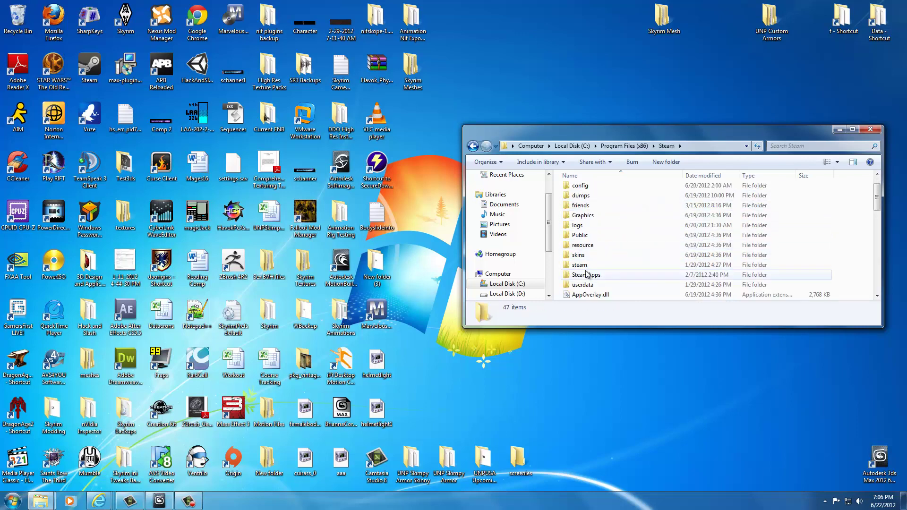
double_click(587, 274)
double_click(587, 190)
left_click(587, 192)
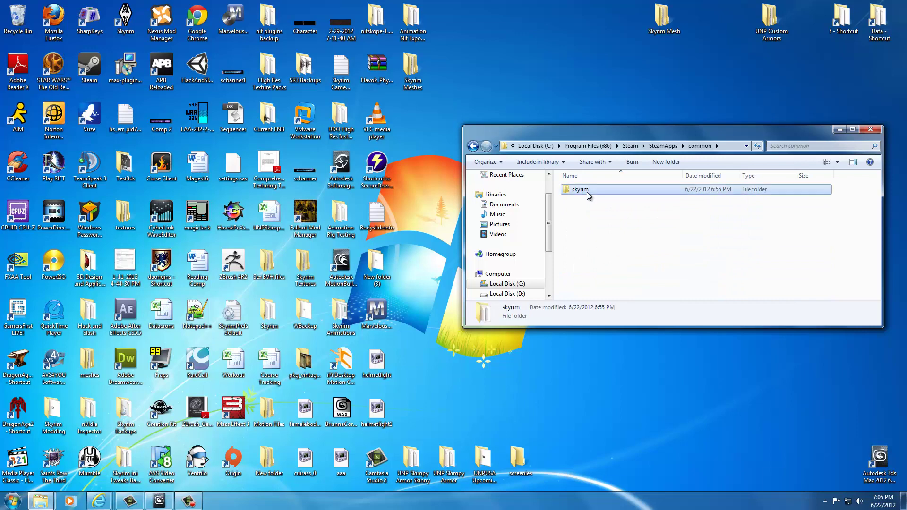
double_click(587, 192)
scroll(577, 270, "down", 3)
scroll(577, 274, "down", 2)
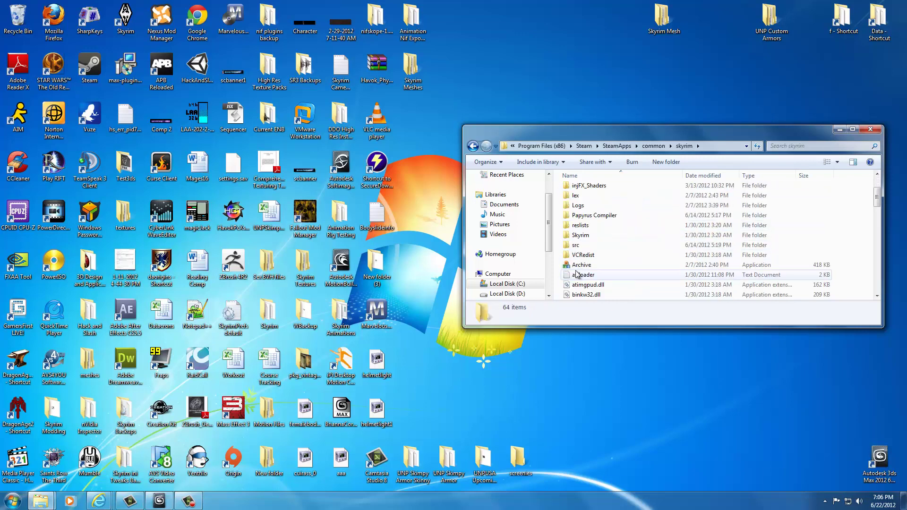
scroll(579, 269, "up", 3)
scroll(581, 227, "up", 2)
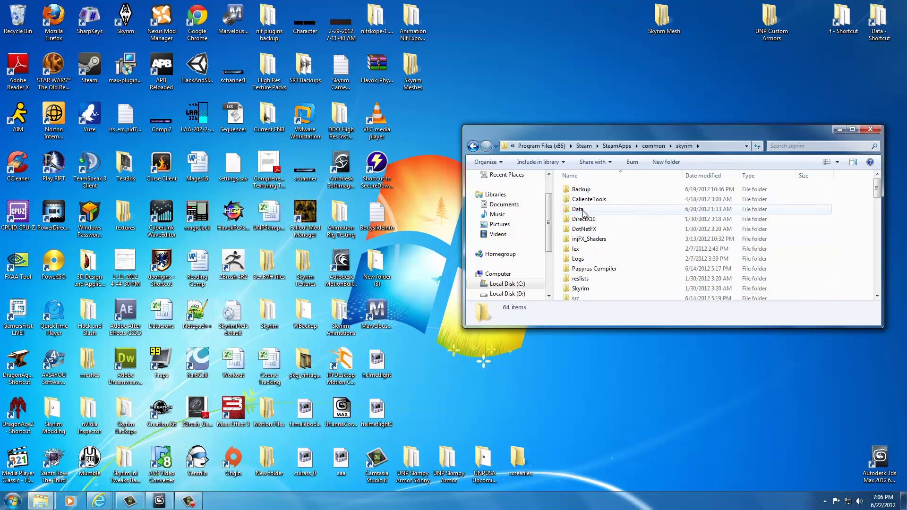
- Create a shortcut to skyrim's Data folder and drag it toward the desktop
left_click(580, 209)
right_click(581, 209)
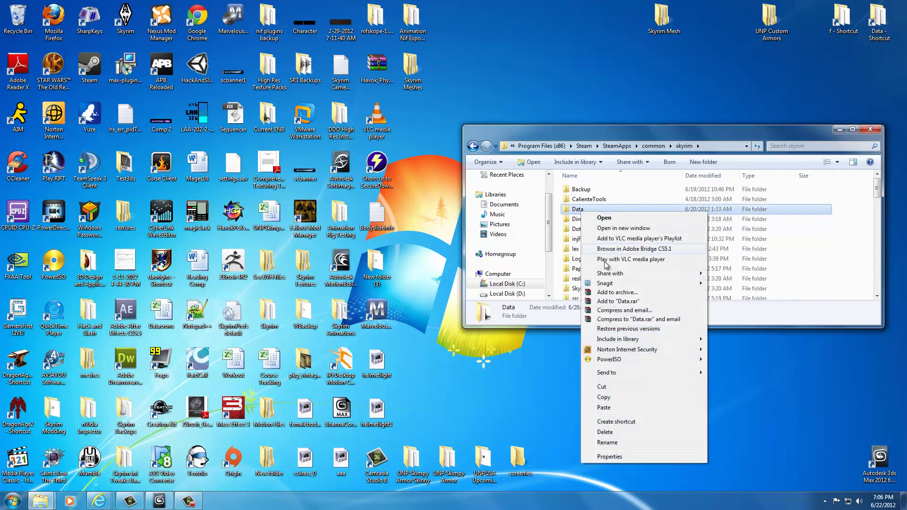
left_click(618, 422)
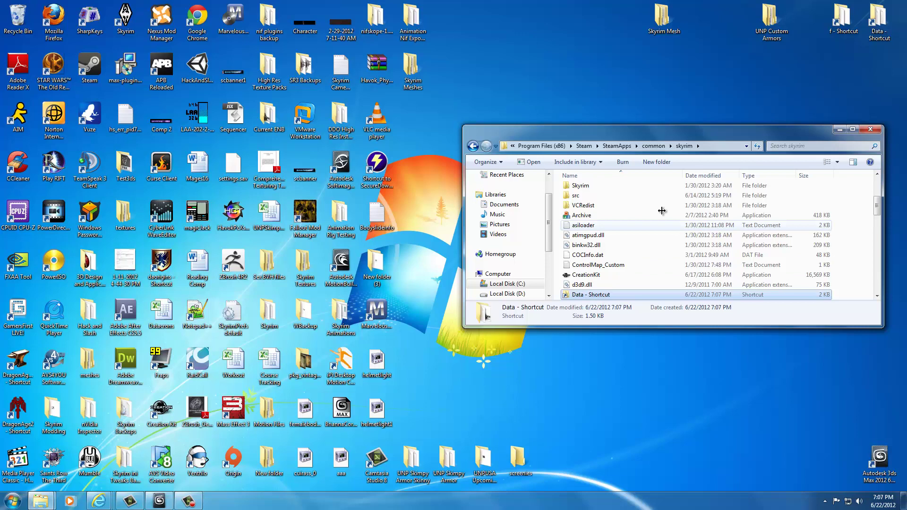
left_click_drag(593, 298, 589, 270)
left_click(592, 271)
- Delete the leftover 'Data - Shortcut', check the desktop Data and f shortcuts, and return
left_click(590, 256)
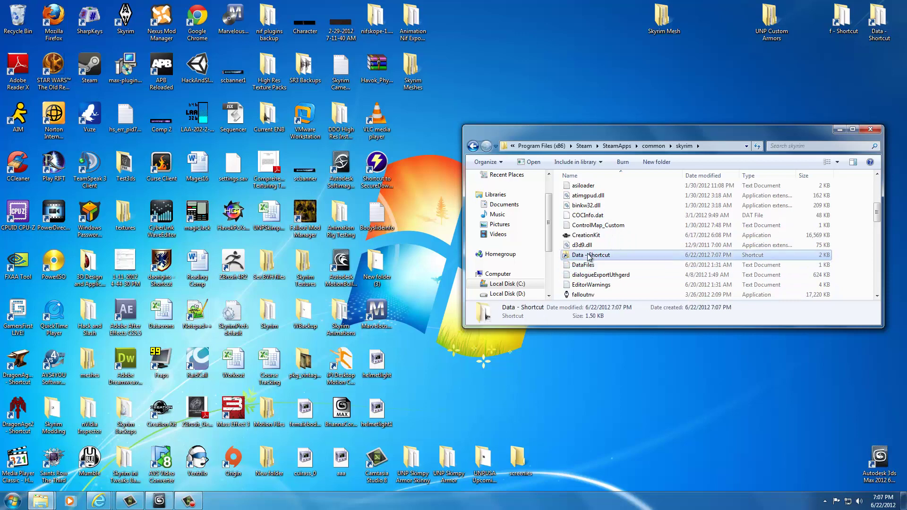
key("Delete")
left_click(493, 295)
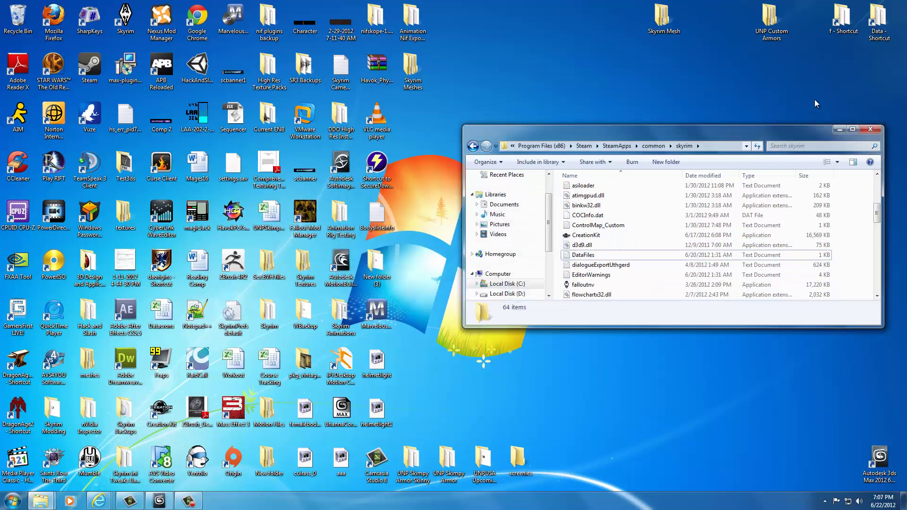
left_click(879, 25)
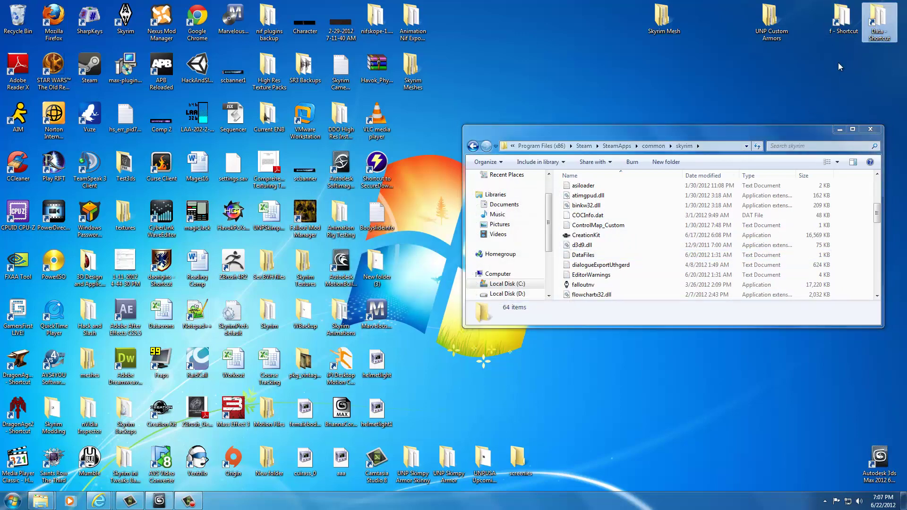
left_click(843, 25)
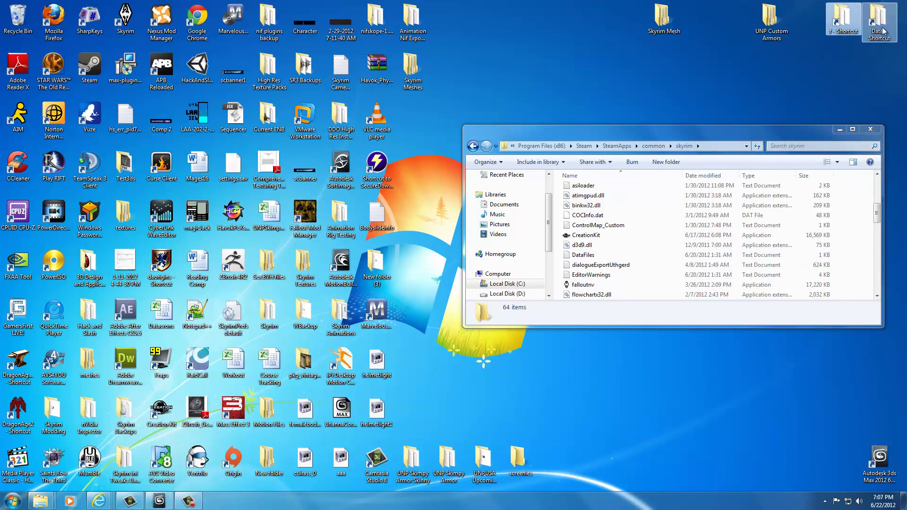
left_click(637, 215)
scroll(637, 220, "up", 5)
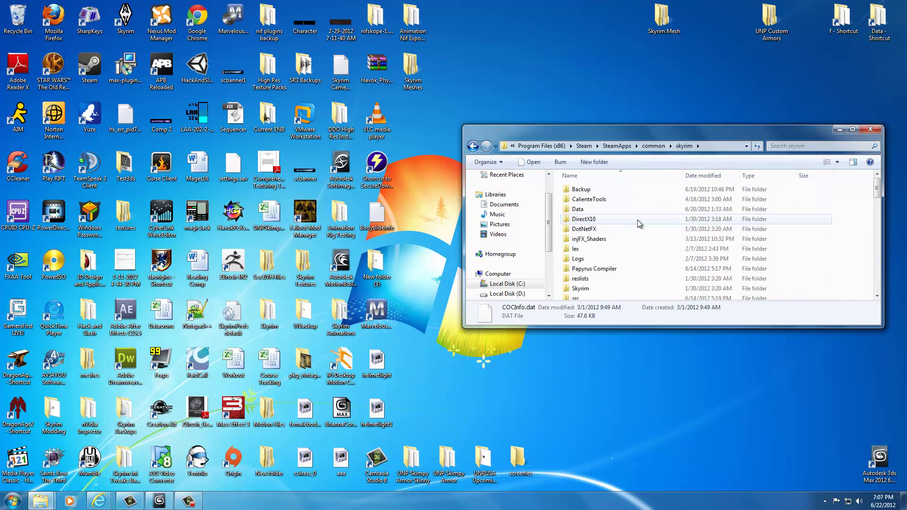
- Open skyrim's Data folder, then its meshes and armor folders
double_click(601, 209)
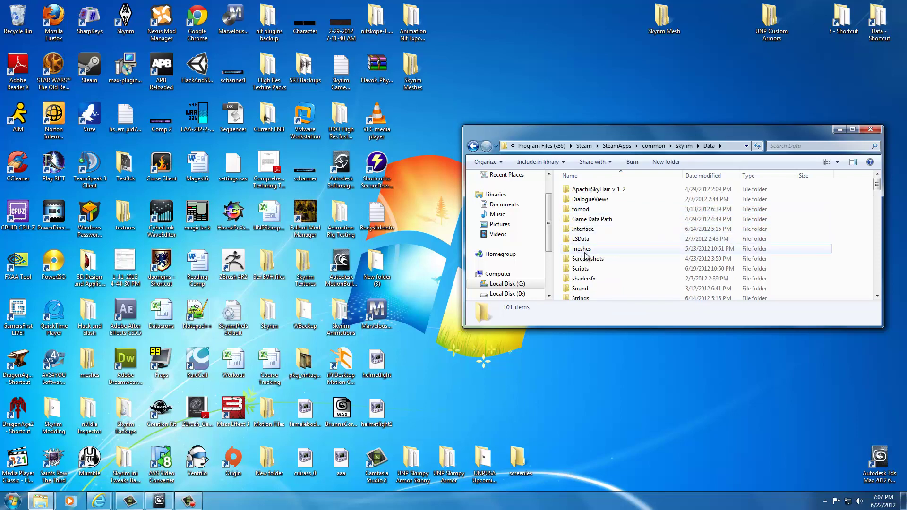
right_click(793, 253)
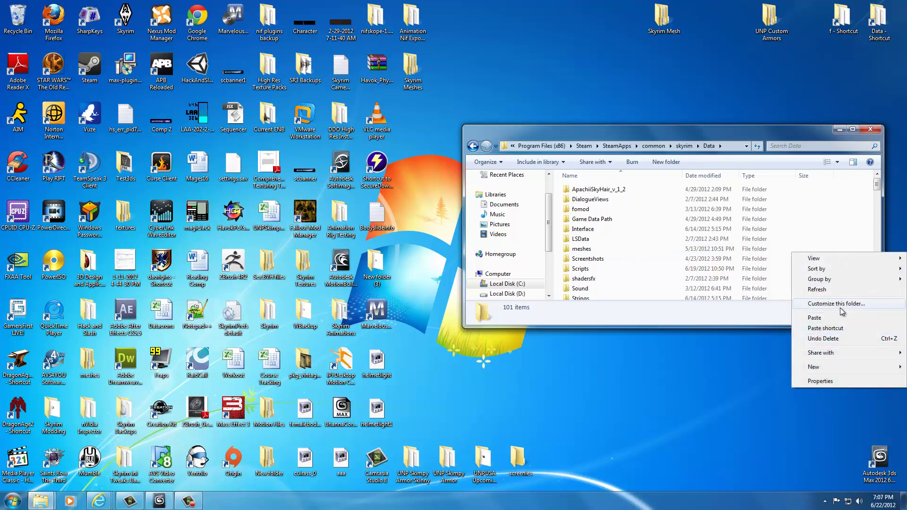
mouse_move(815, 367)
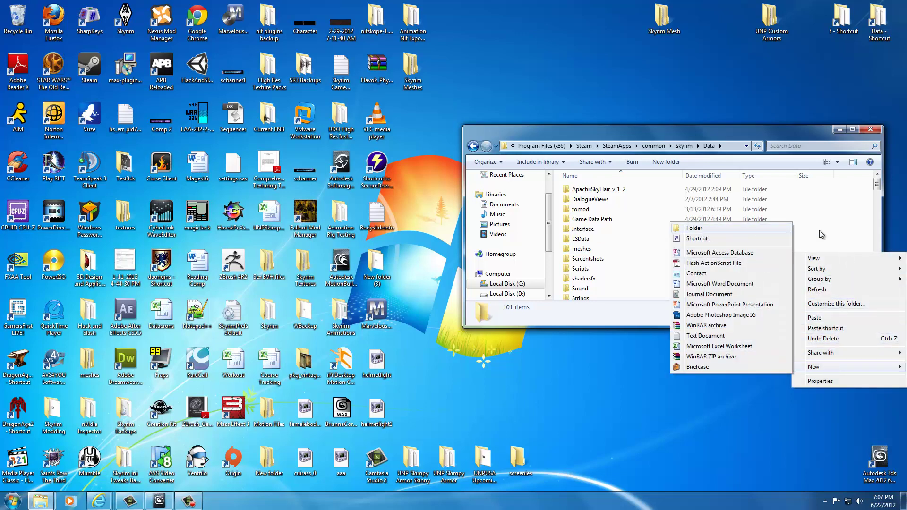
key("Escape")
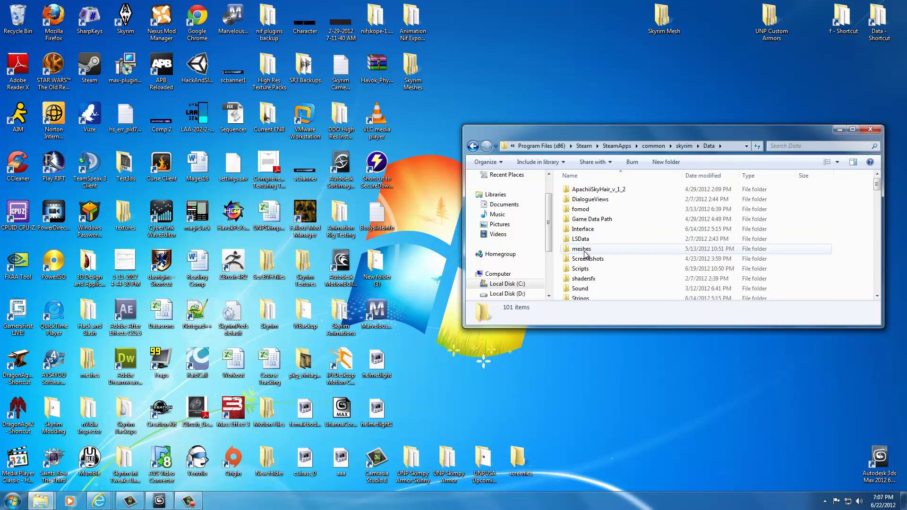
double_click(587, 250)
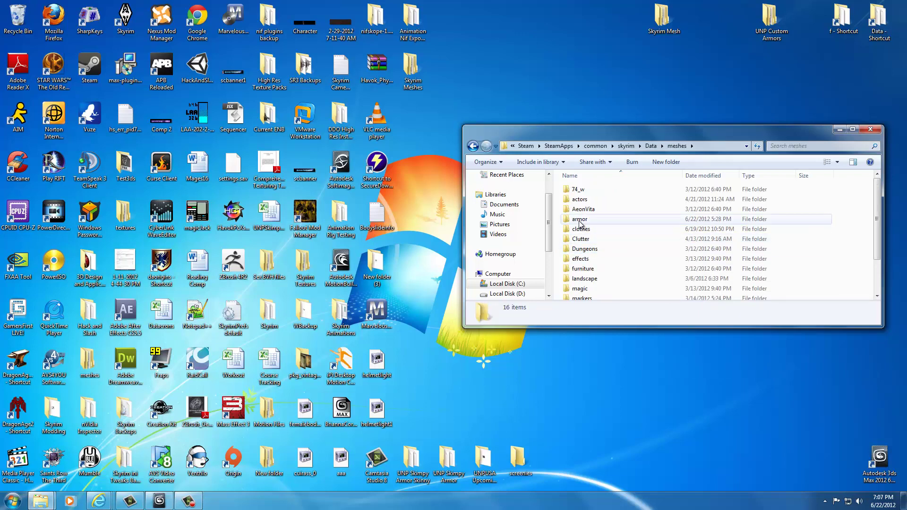
left_click(581, 221)
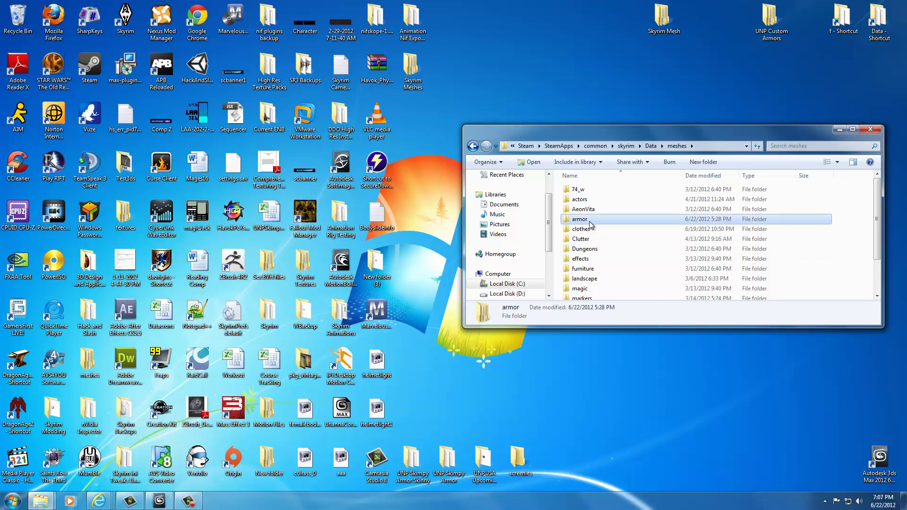
double_click(581, 220)
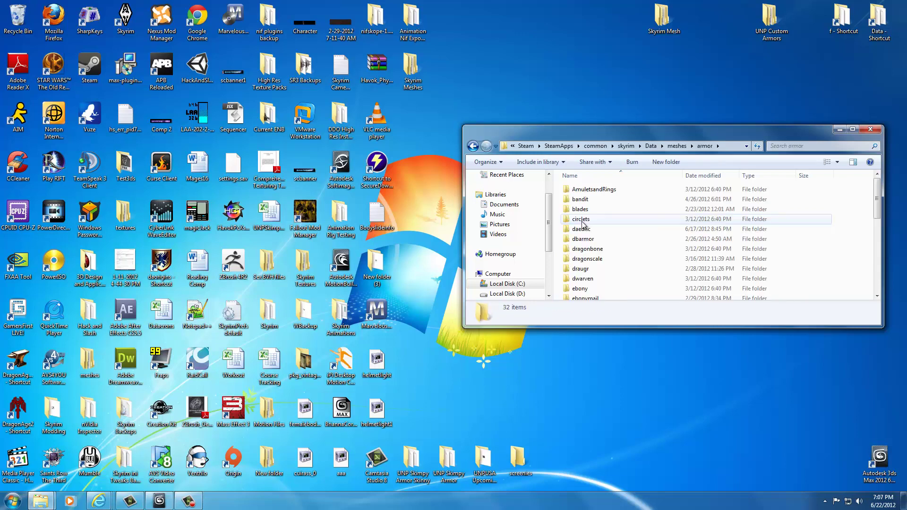
scroll(583, 222, "down", 5)
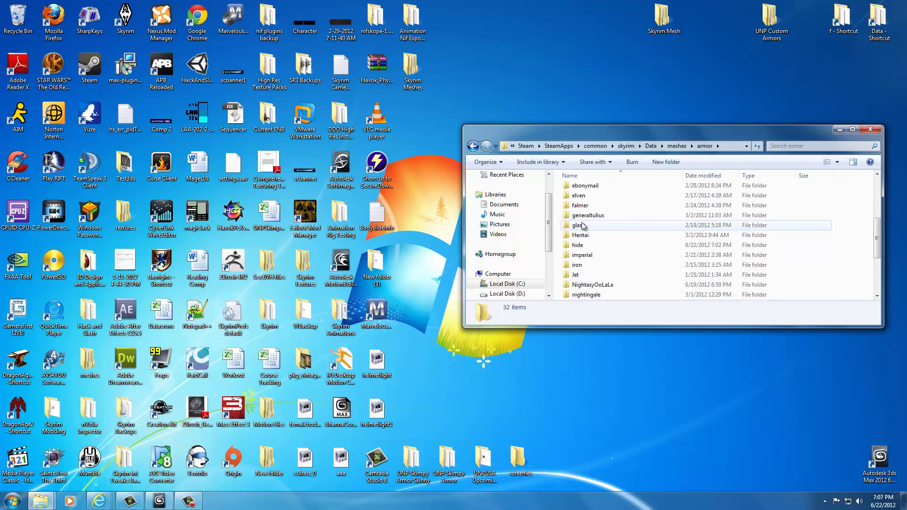
- Open hide and f, select cuirasslight_0, then go back up to hide
left_click(588, 217)
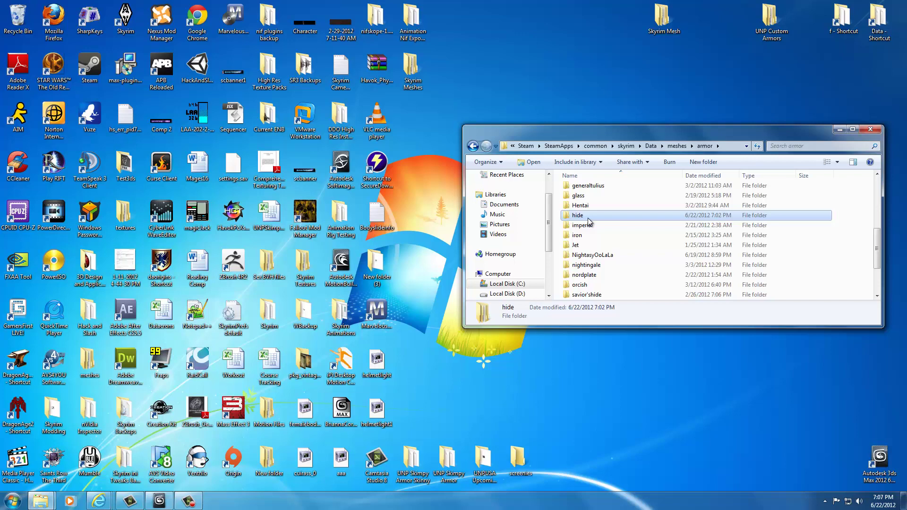
double_click(577, 215)
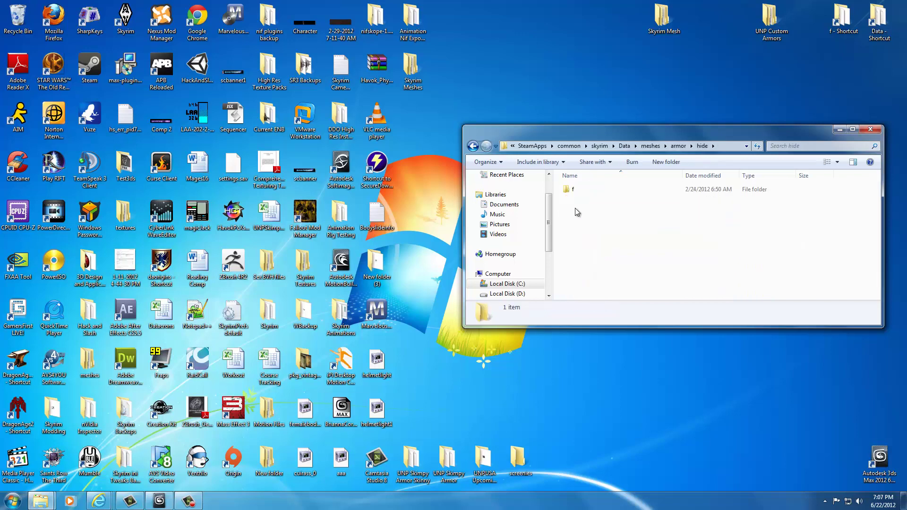
left_click(573, 192)
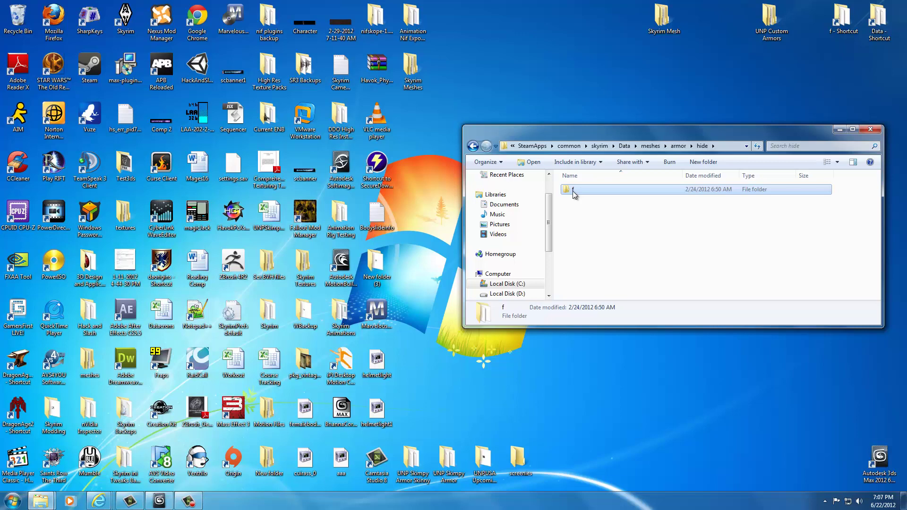
double_click(573, 191)
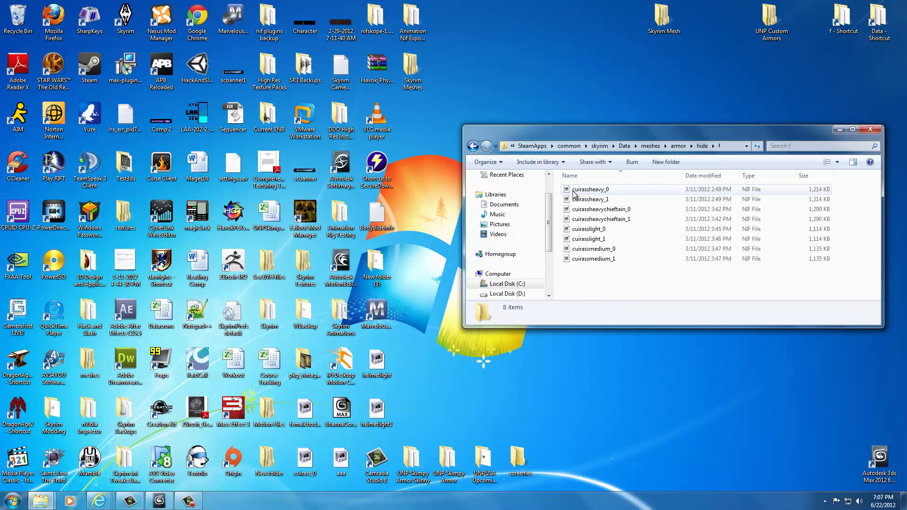
left_click(580, 230)
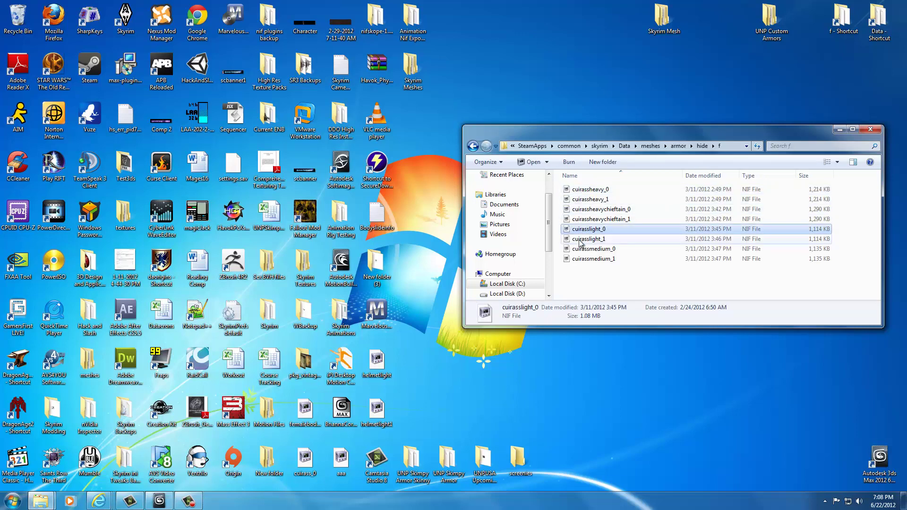
left_click(704, 147)
left_click(574, 191)
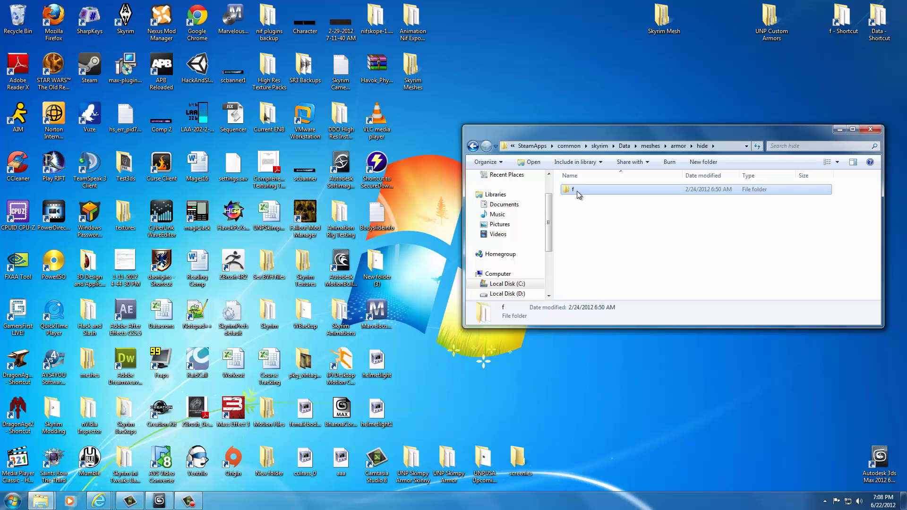
right_click(577, 191)
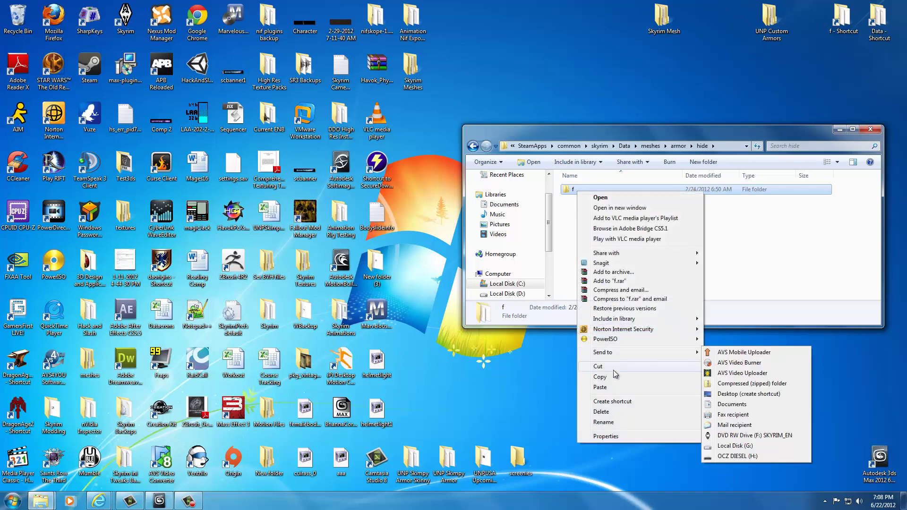
left_click(612, 401)
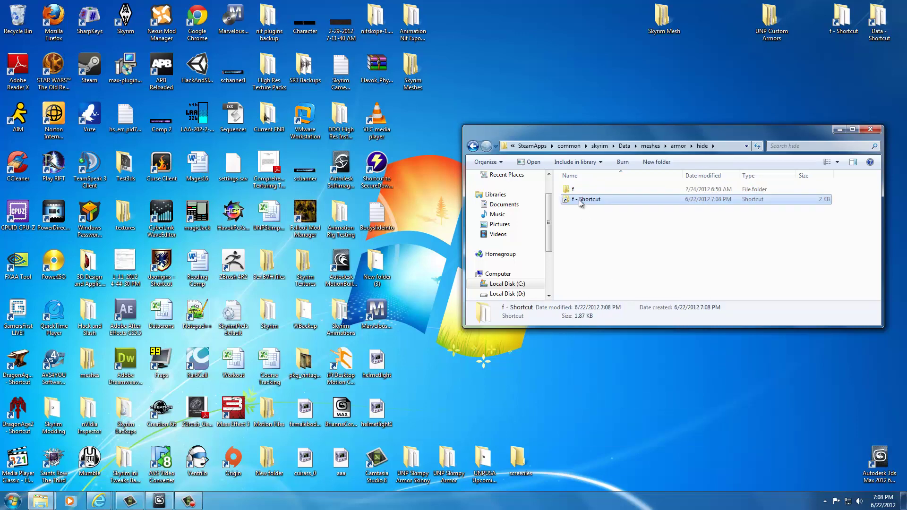
left_click_drag(580, 199, 709, 80)
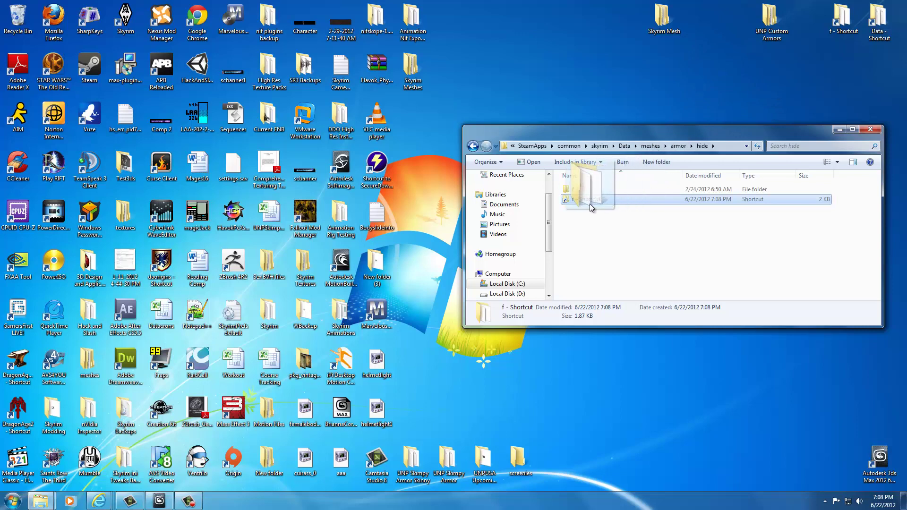
left_click(590, 212)
key("Delete")
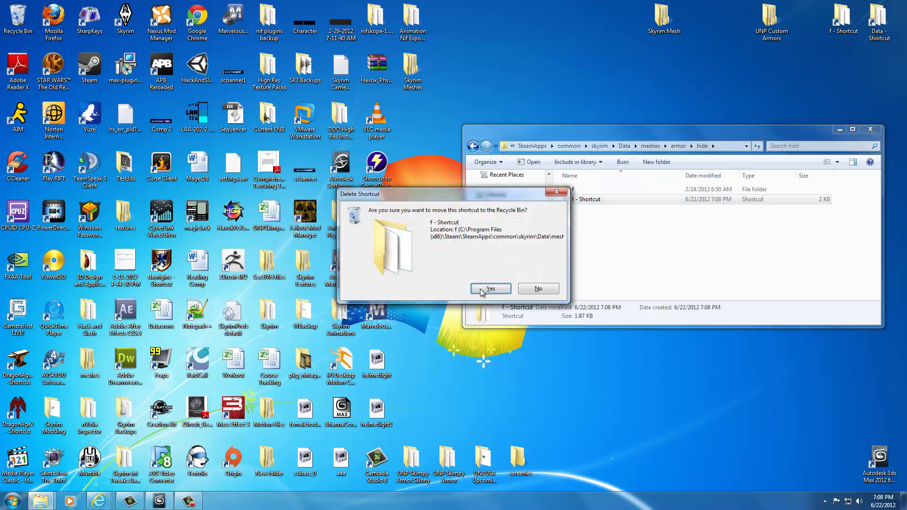
key("Return")
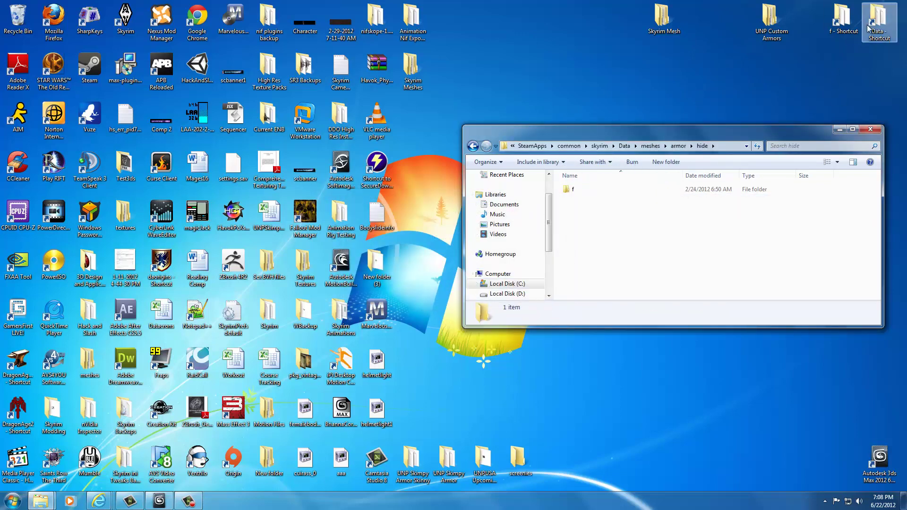
double_click(878, 22)
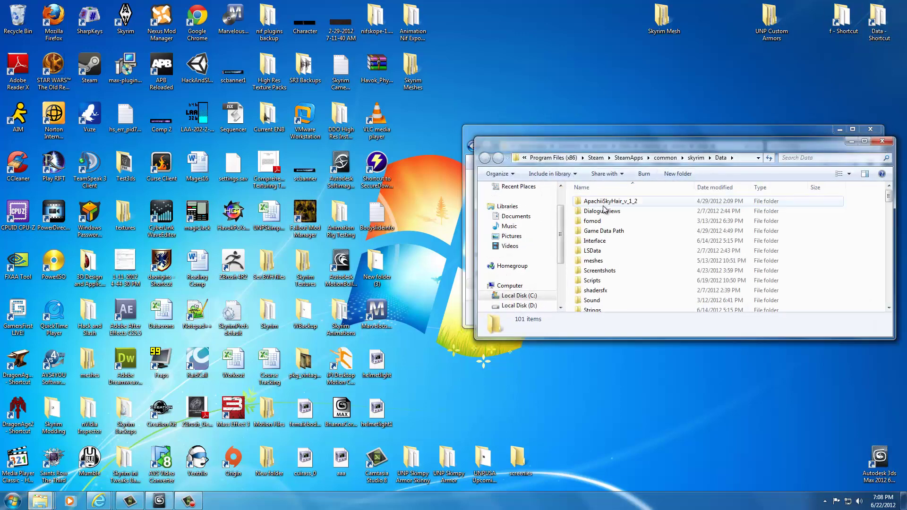
scroll(614, 218, "down", 5)
scroll(614, 218, "up", 4)
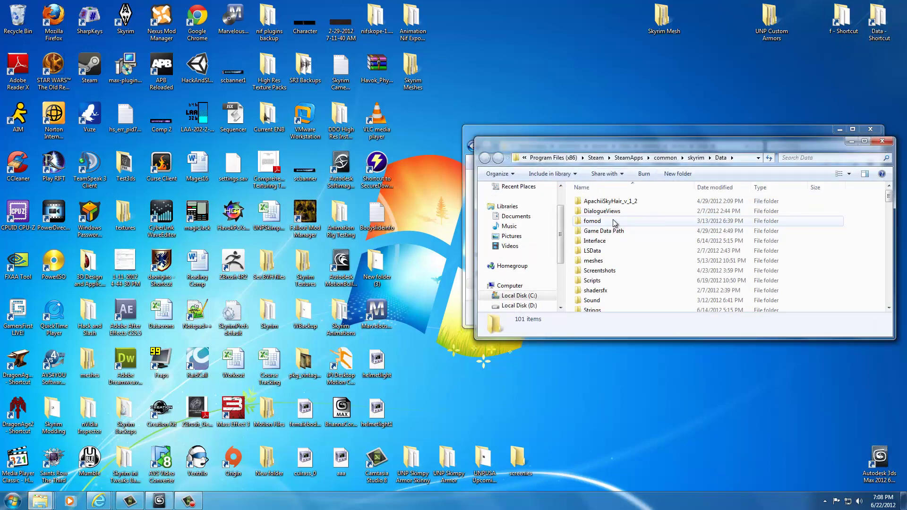
scroll(613, 219, "up", 1)
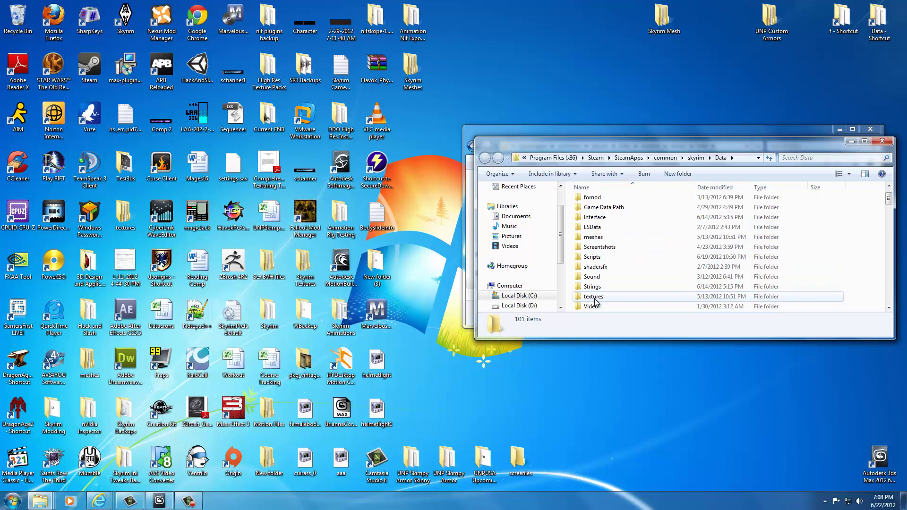
left_click(883, 142)
double_click(851, 23)
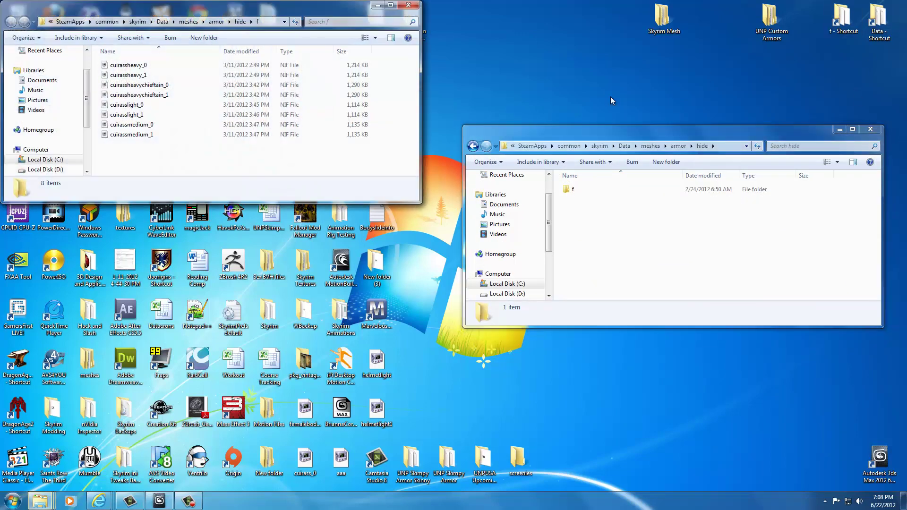
left_click_drag(249, 13, 278, 119)
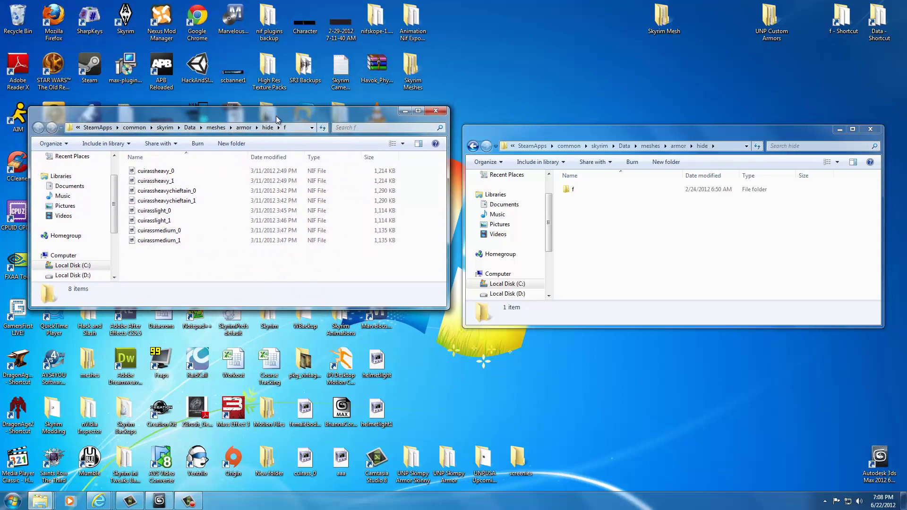
left_click(154, 212)
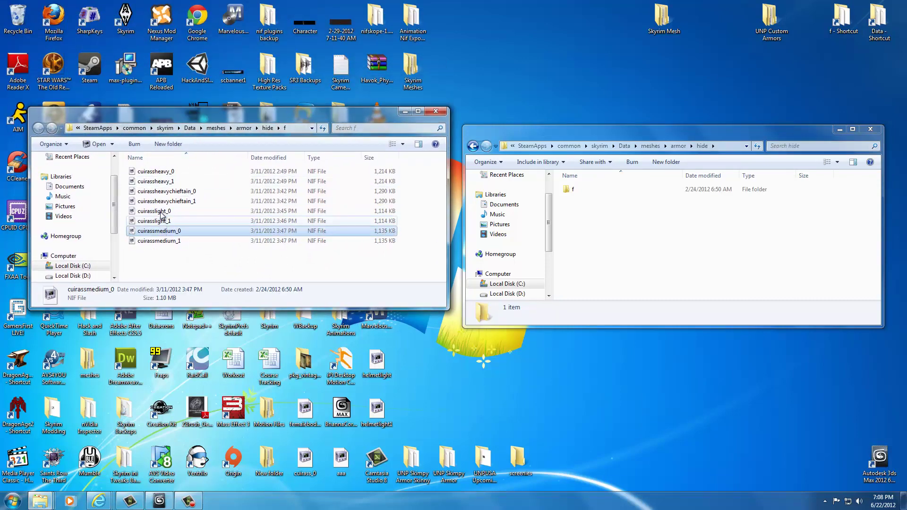
left_click(155, 221)
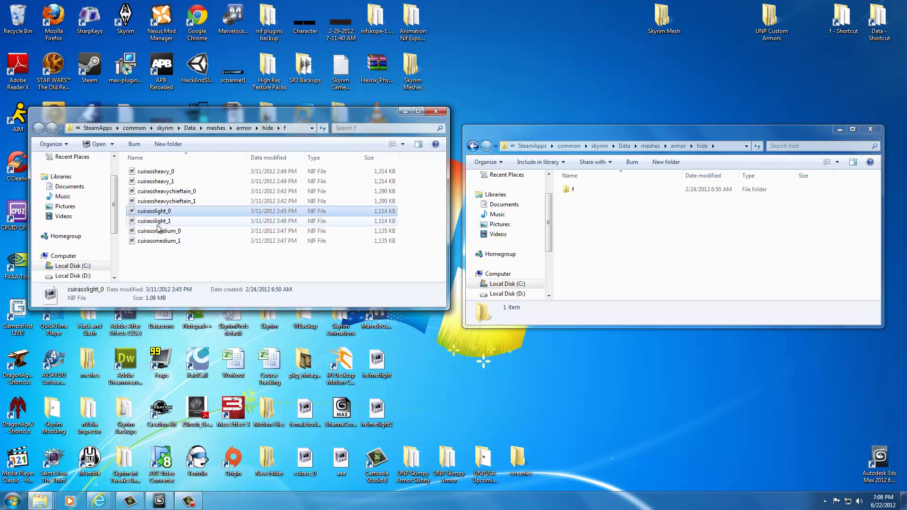
left_click(433, 112)
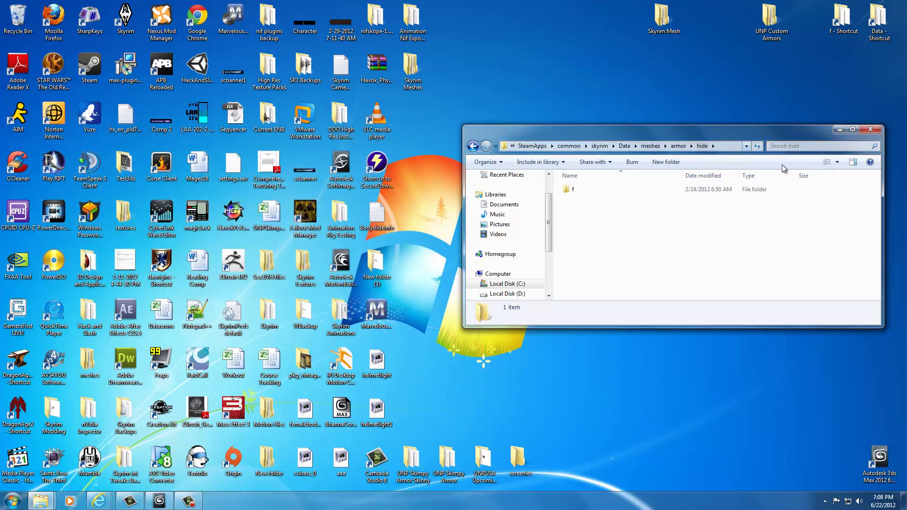
- Close the Skyrim meshes\armor\hide Explorer window with its X button
left_click(876, 132)
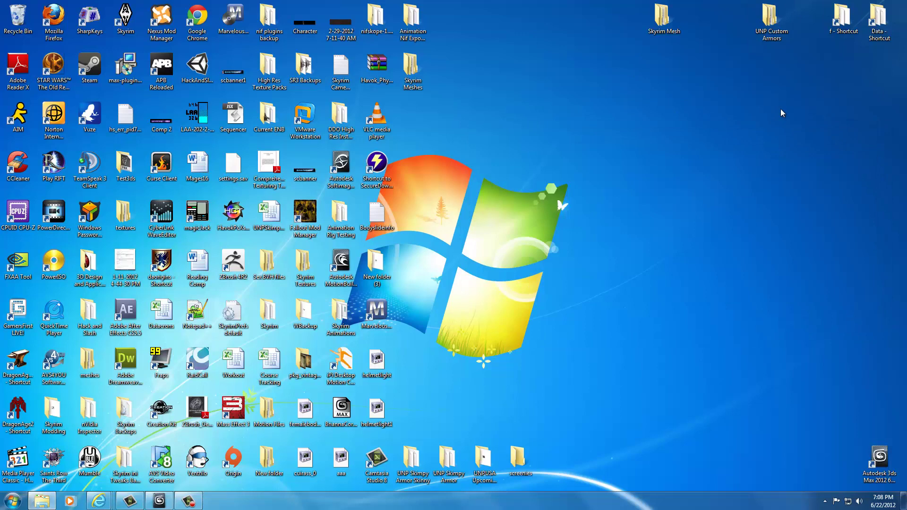